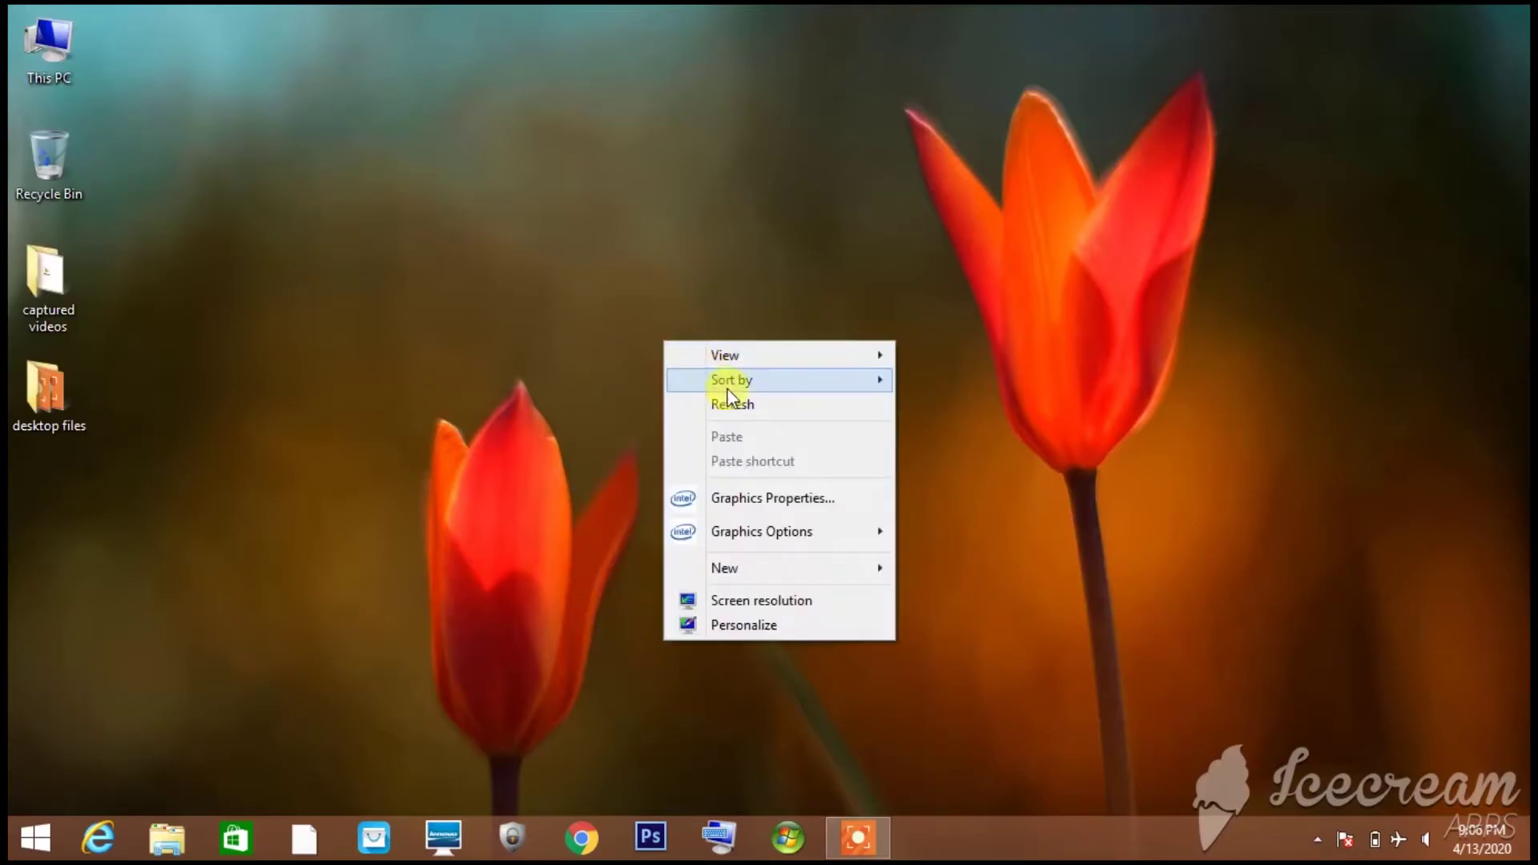
Launch Word 2013 by searching 'word' from the Windows 8.1 Start screen.
{"action": "left_click", "coordinate": [744, 402]}
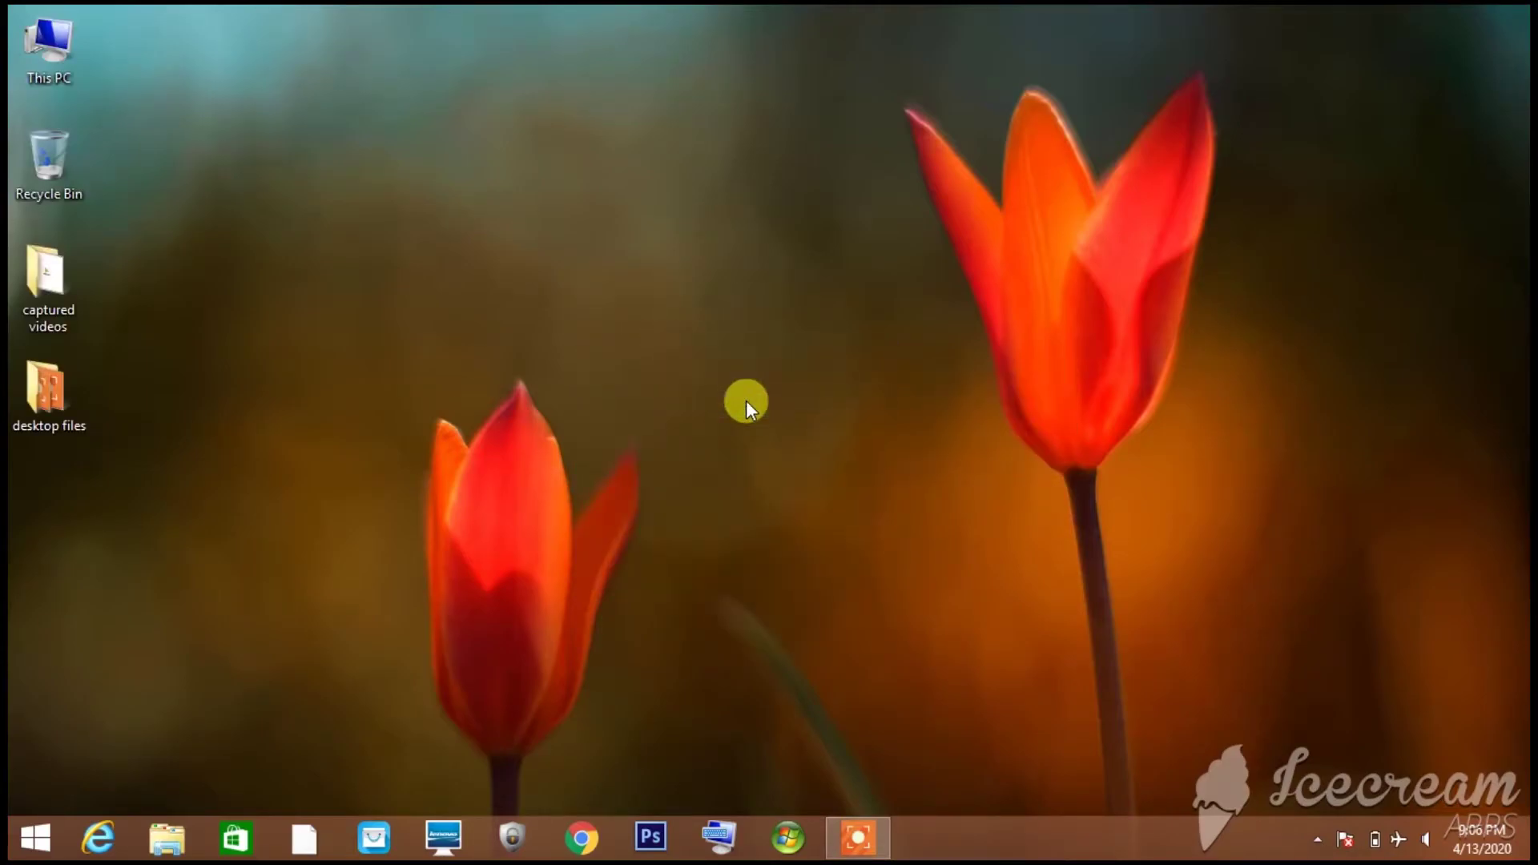
{"action": "key", "text": "super"}
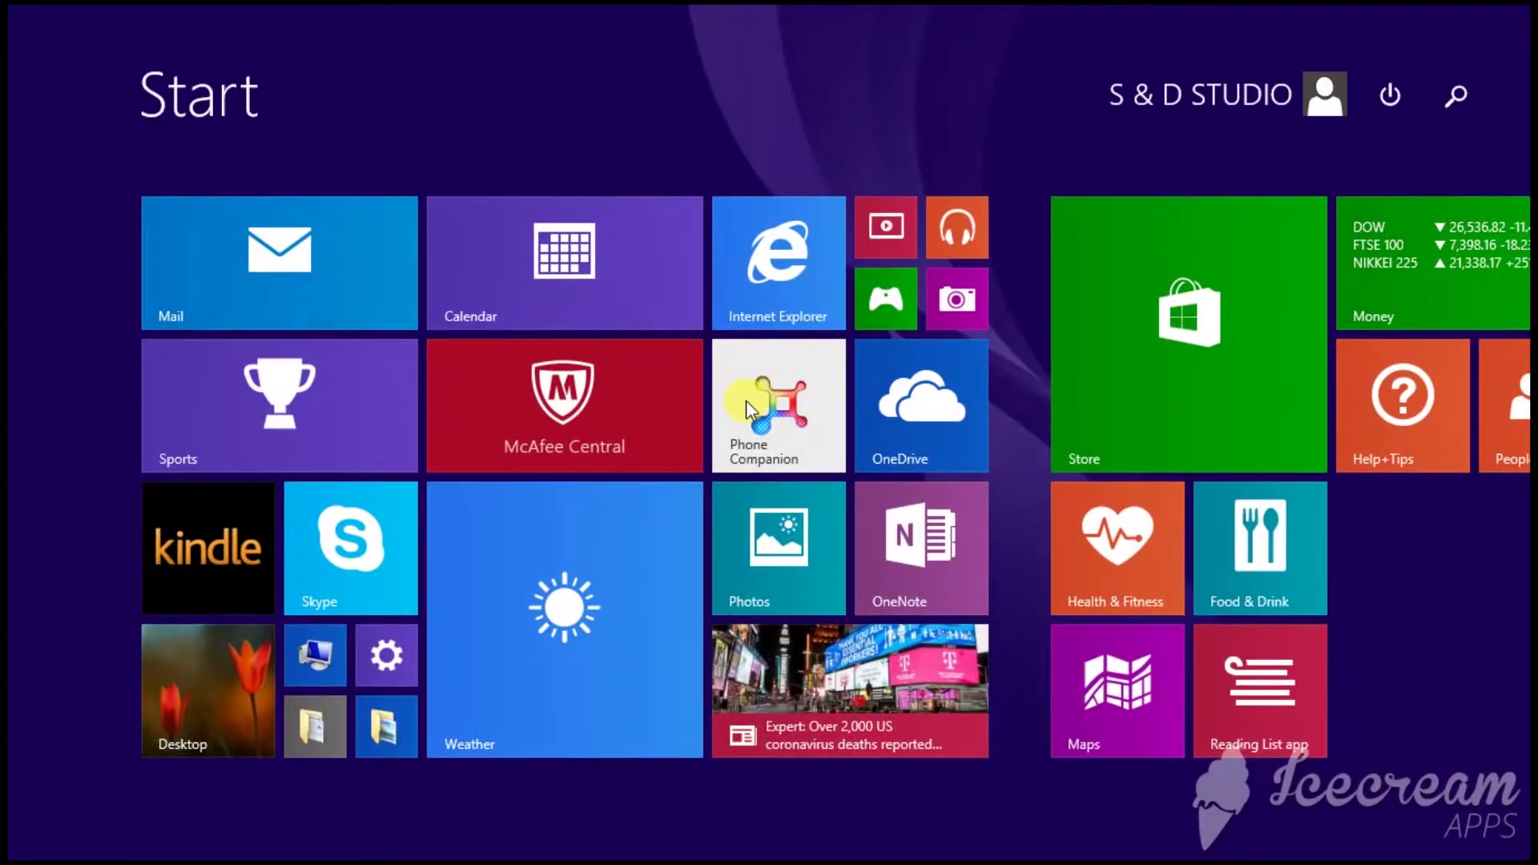
{"action": "type", "text": "word 2013"}
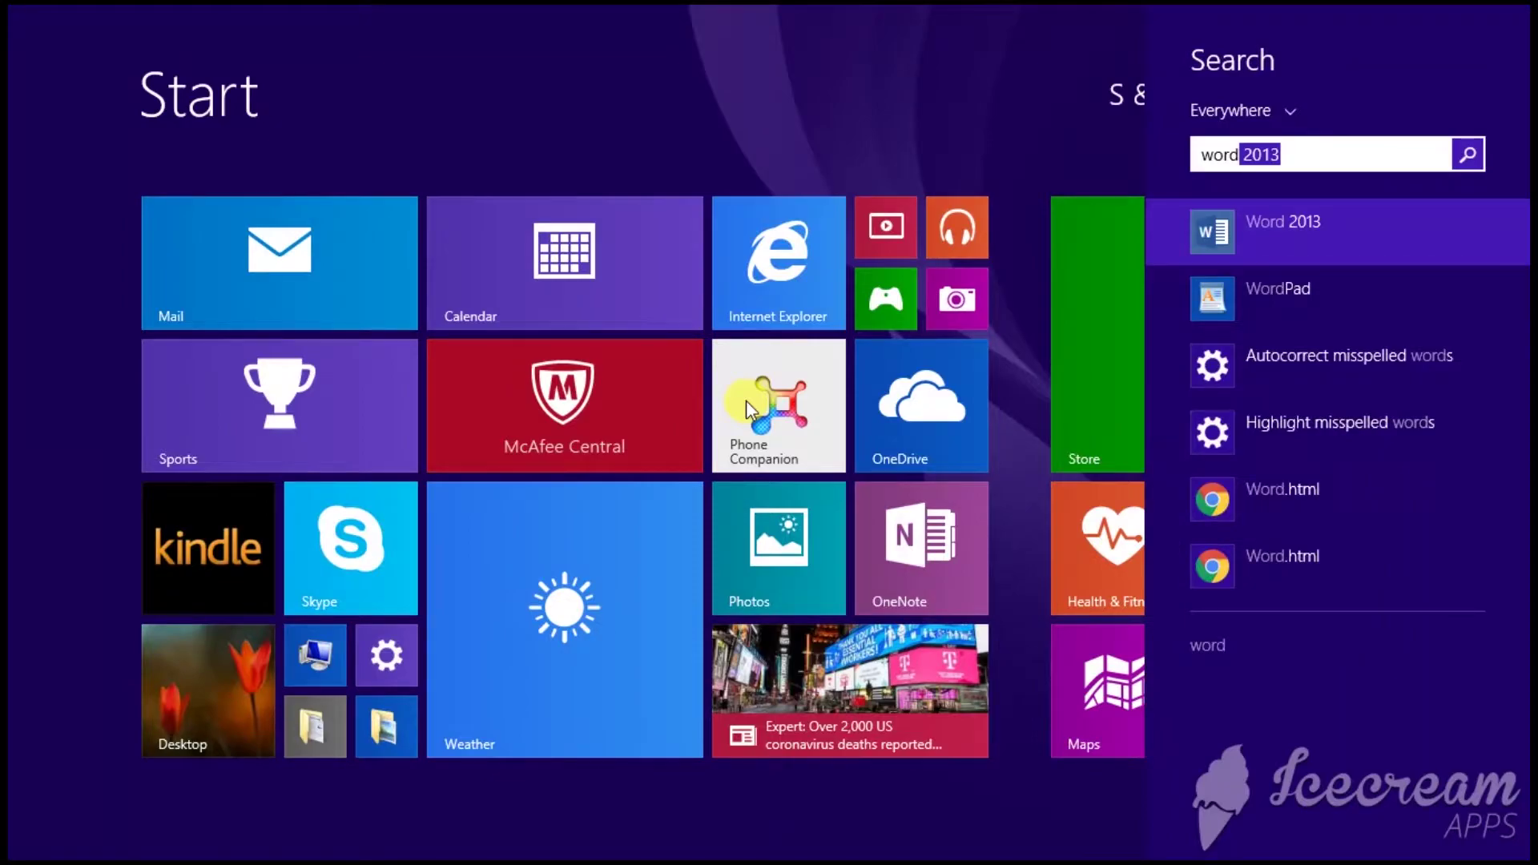
{"action": "key", "text": "Return"}
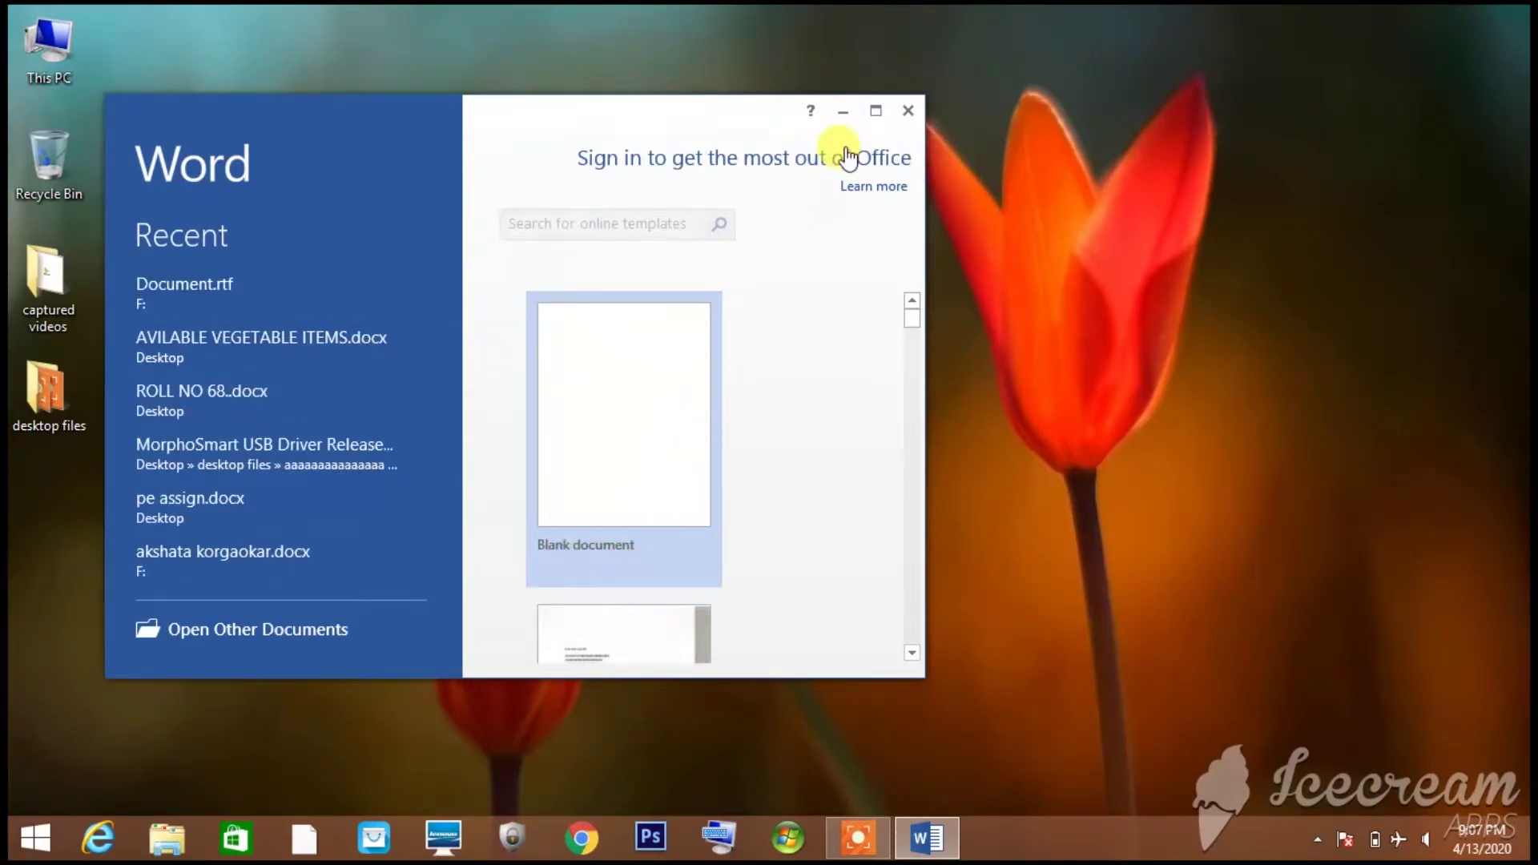
Maximize the Word start screen and create a new blank document, Document1.
{"action": "left_click", "coordinate": [876, 112]}
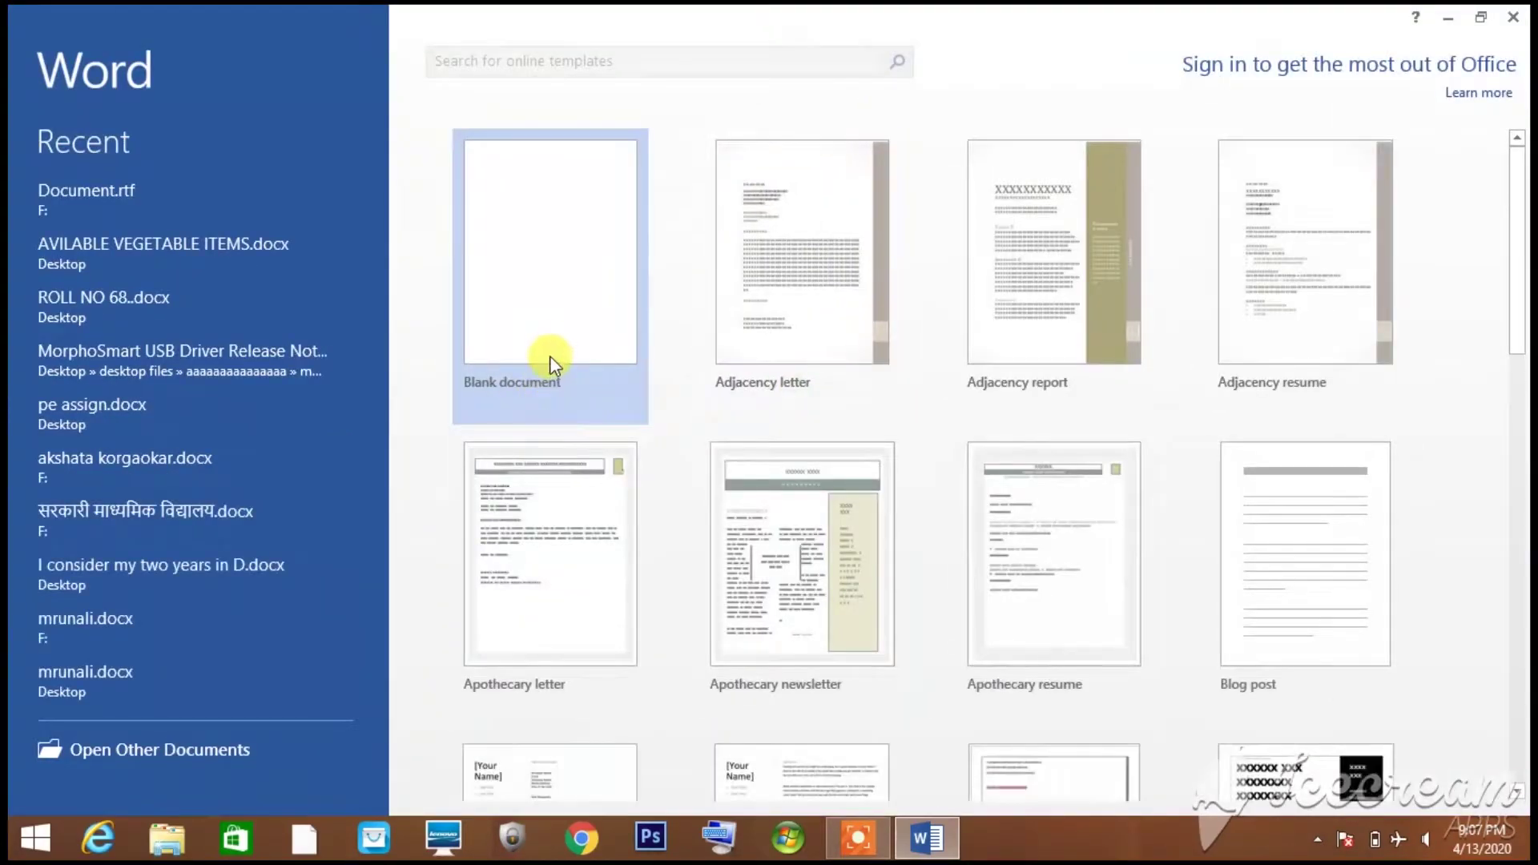
{"action": "left_click", "coordinate": [560, 303]}
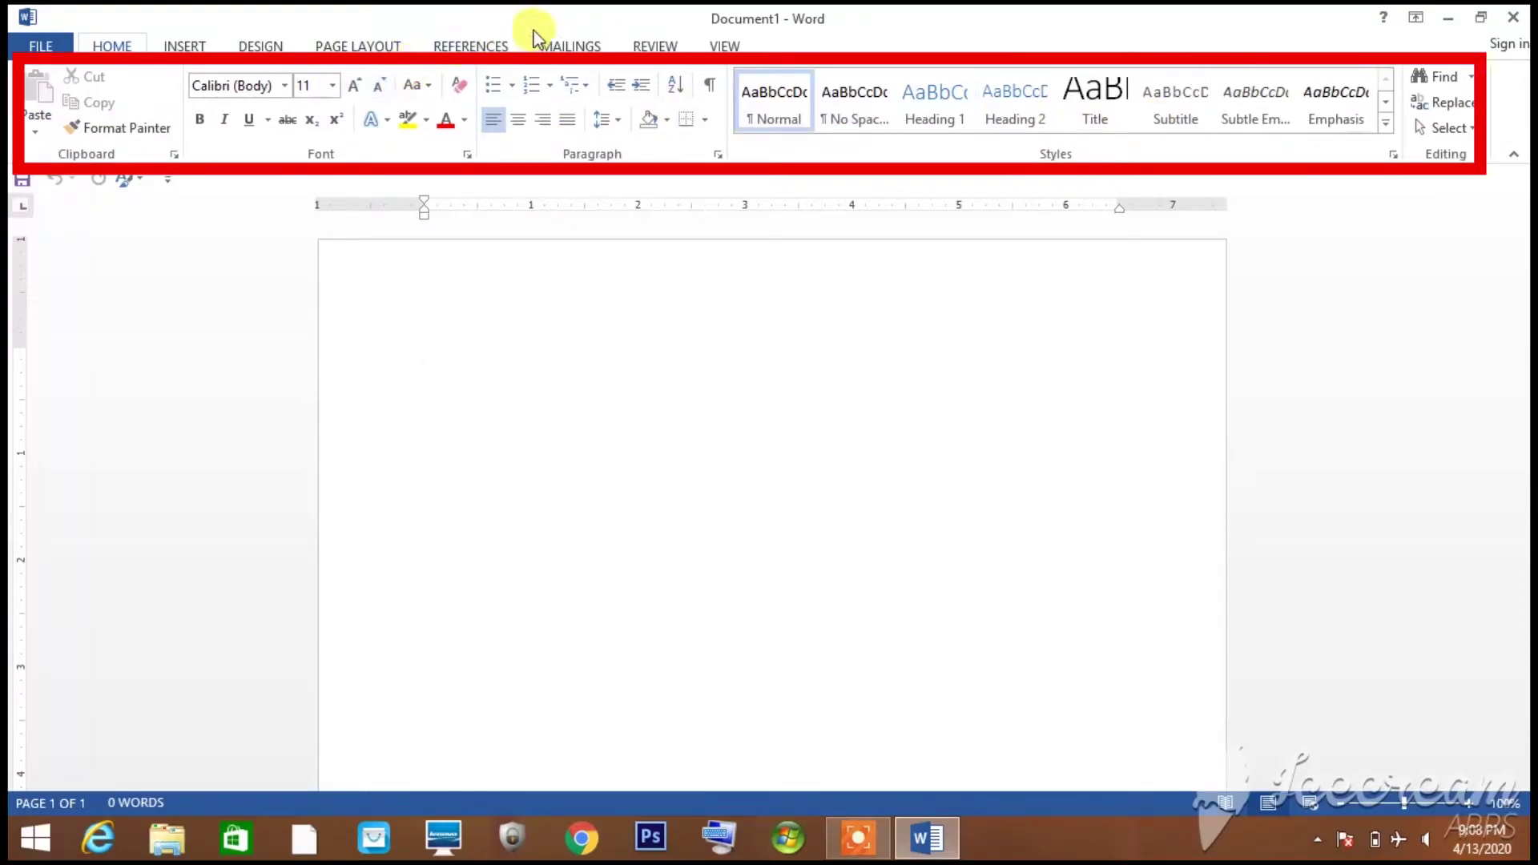
Turn the Ruler off on the VIEW tab, then turn it back on.
{"action": "left_click", "coordinate": [724, 46]}
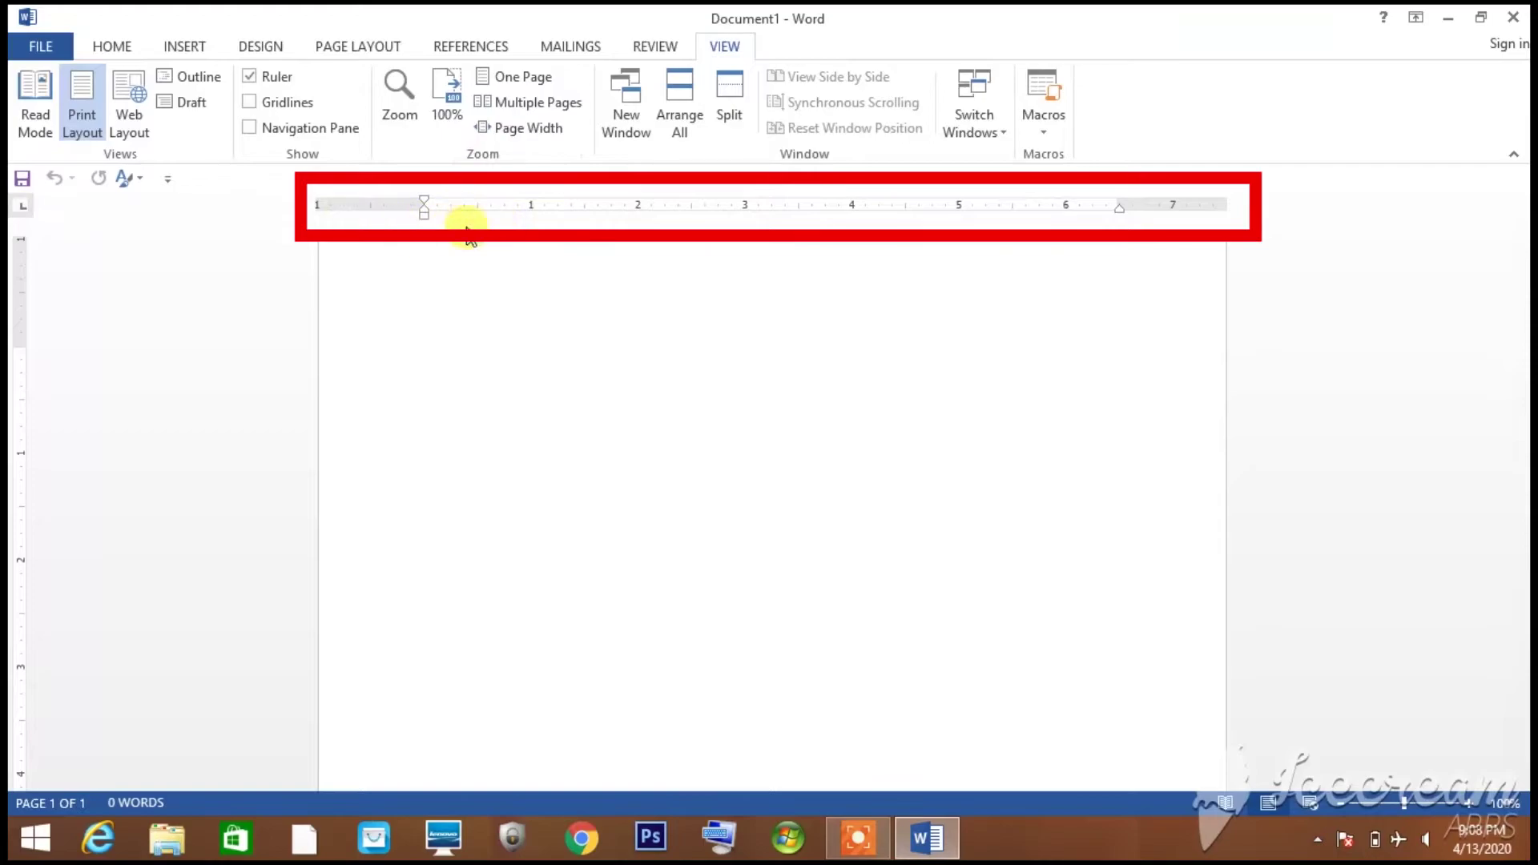
{"action": "left_click", "coordinate": [253, 79]}
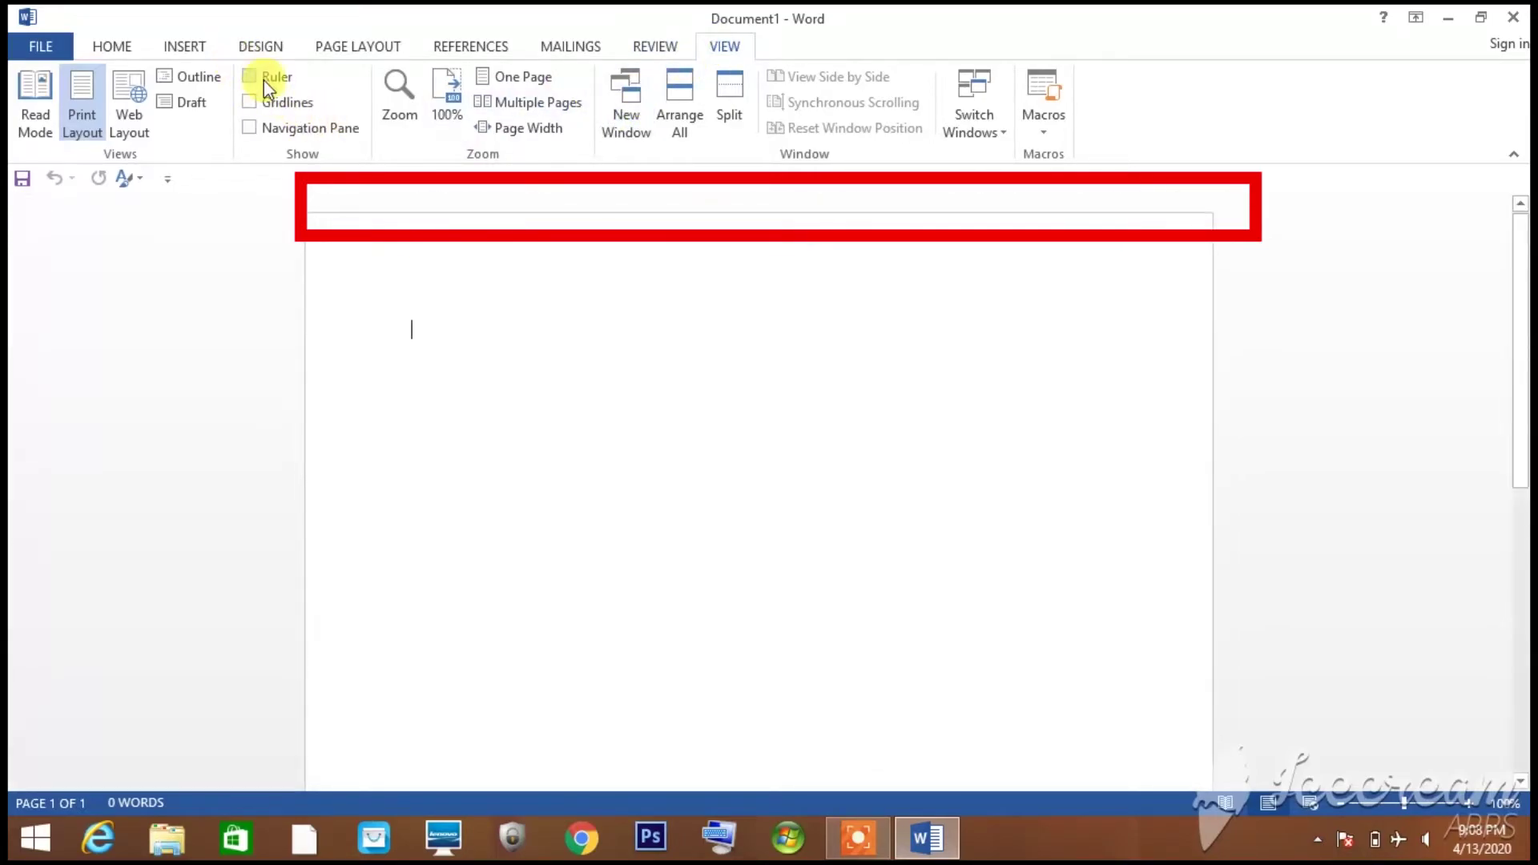
{"action": "left_click", "coordinate": [273, 81]}
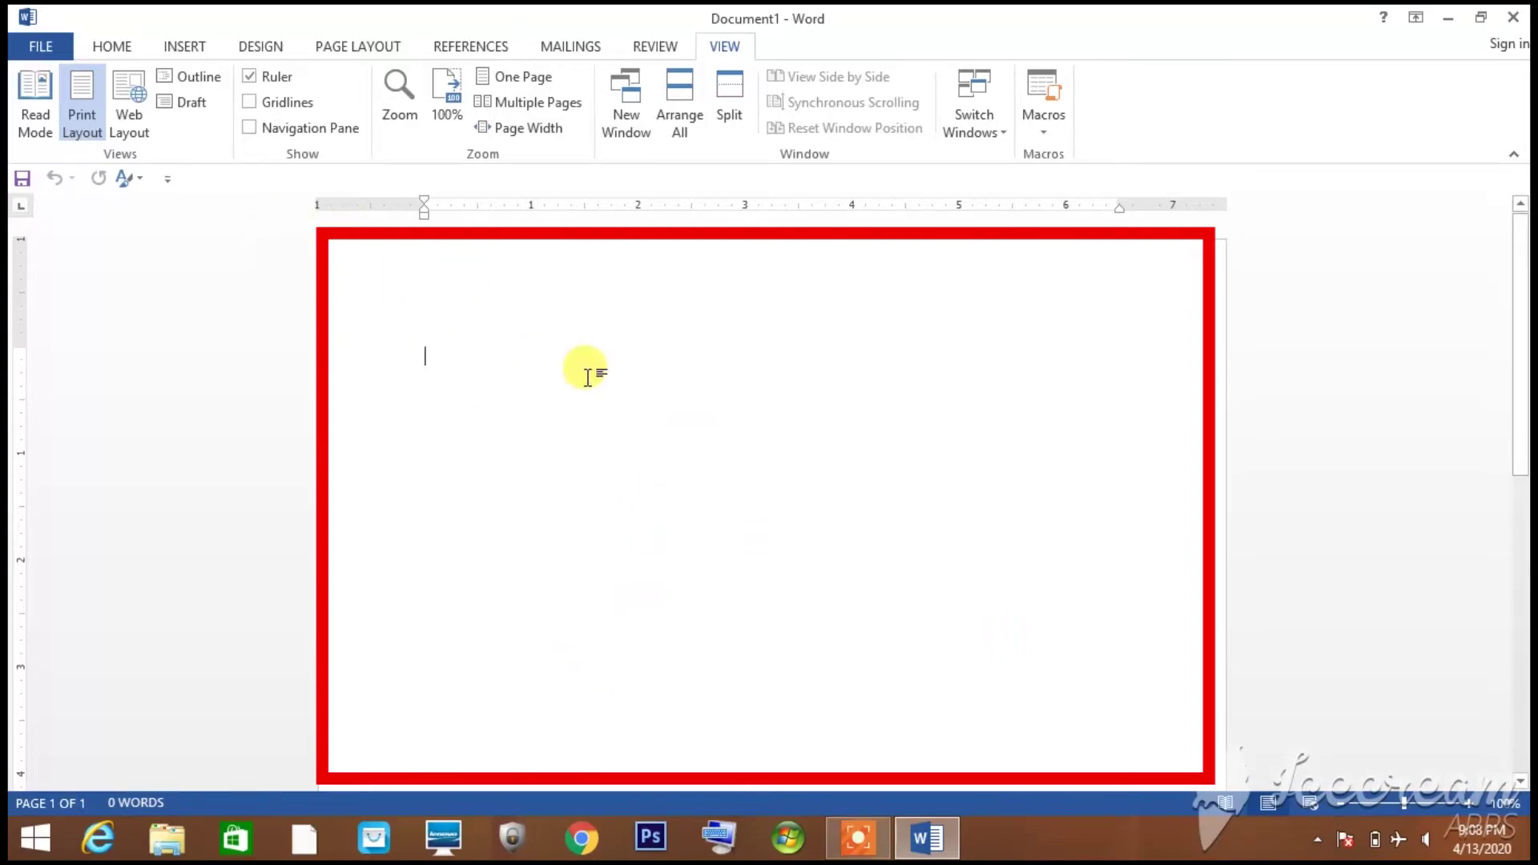
Enter header editing by double-clicking the page's top margin, then scroll down the page.
{"action": "double_click", "coordinate": [446, 285]}
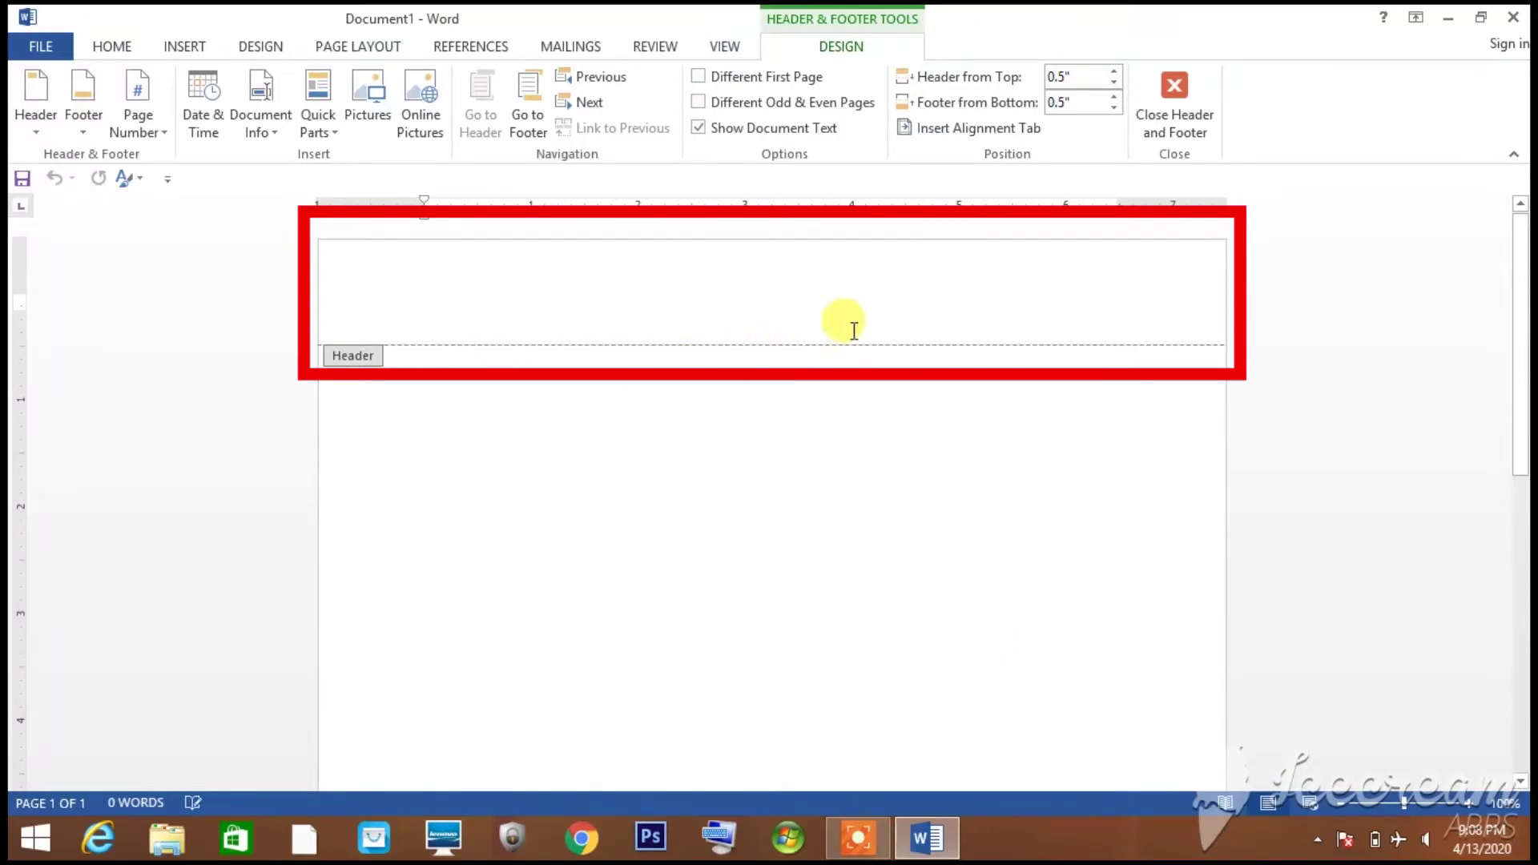
{"action": "scroll", "coordinate": [886, 666], "scroll_direction": "down", "scroll_amount": 5}
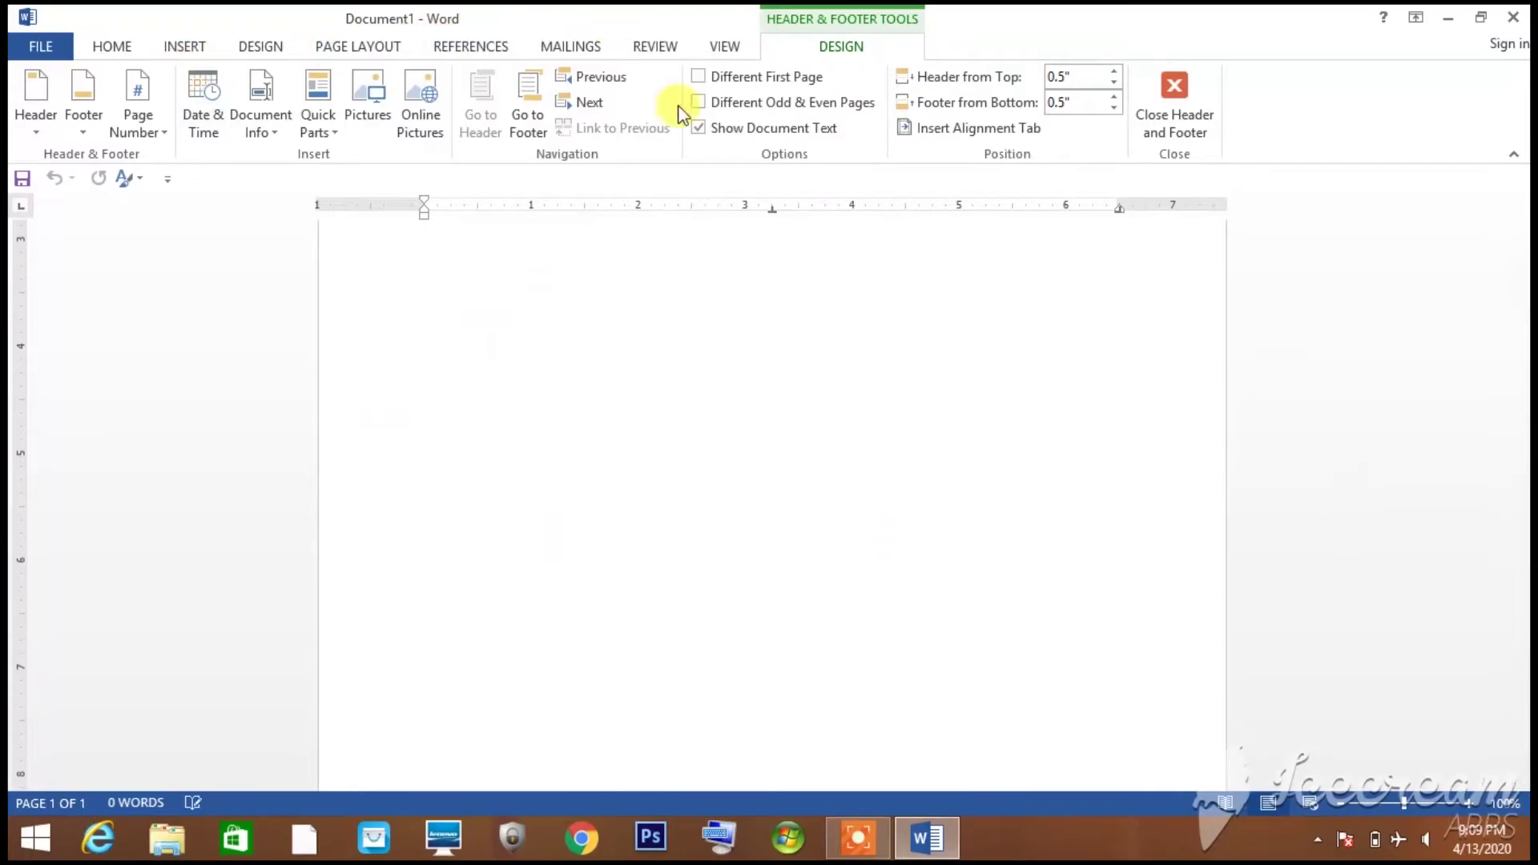
Browse the HOME and VIEW ribbon options, ending back on HOME.
{"action": "left_click", "coordinate": [106, 46]}
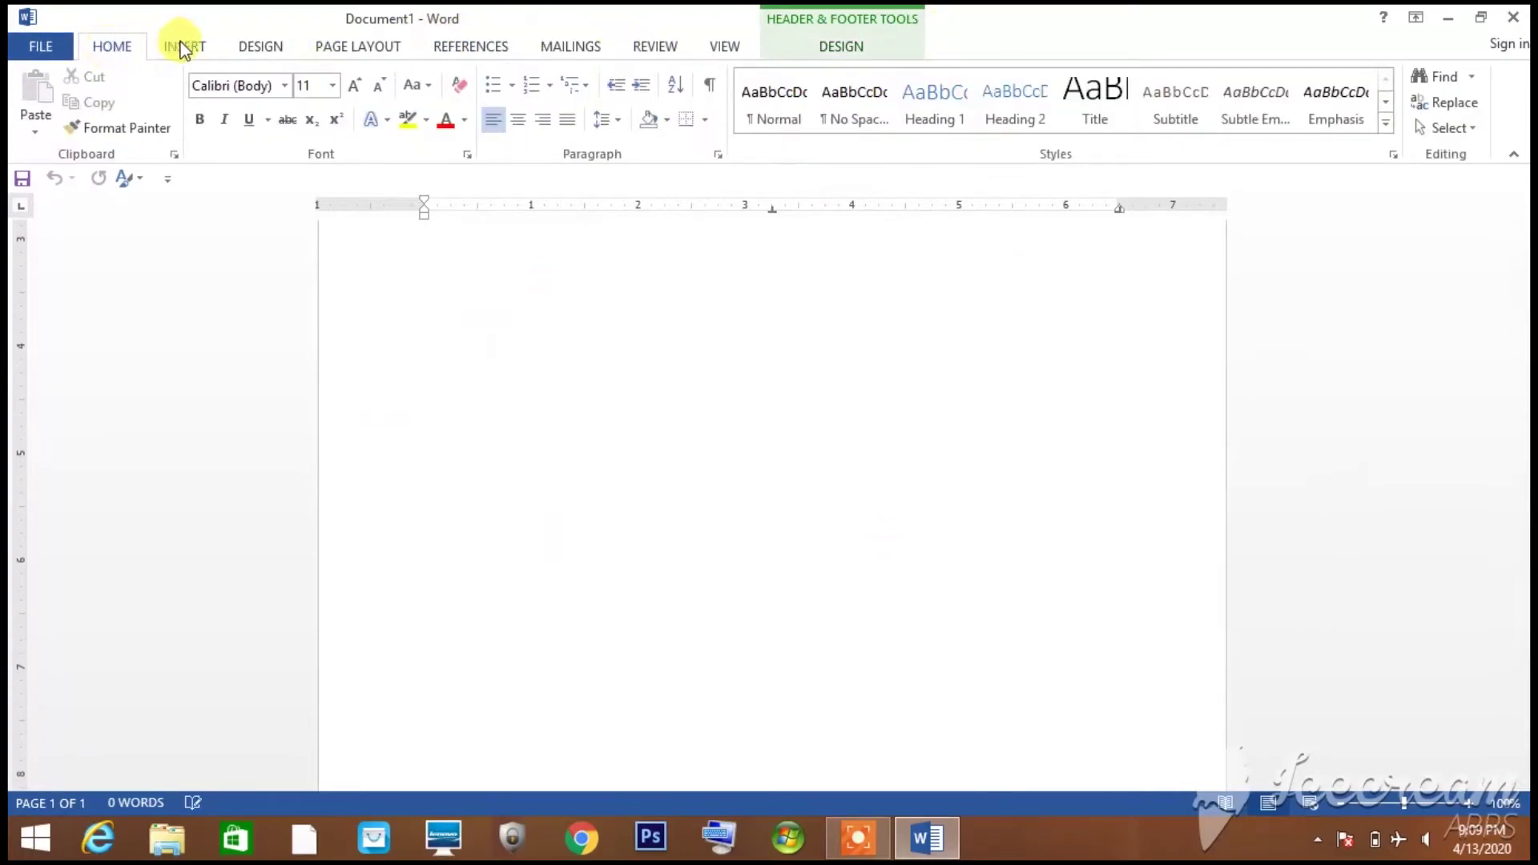
{"action": "scroll", "coordinate": [277, 48], "scroll_direction": "down", "scroll_amount": 2}
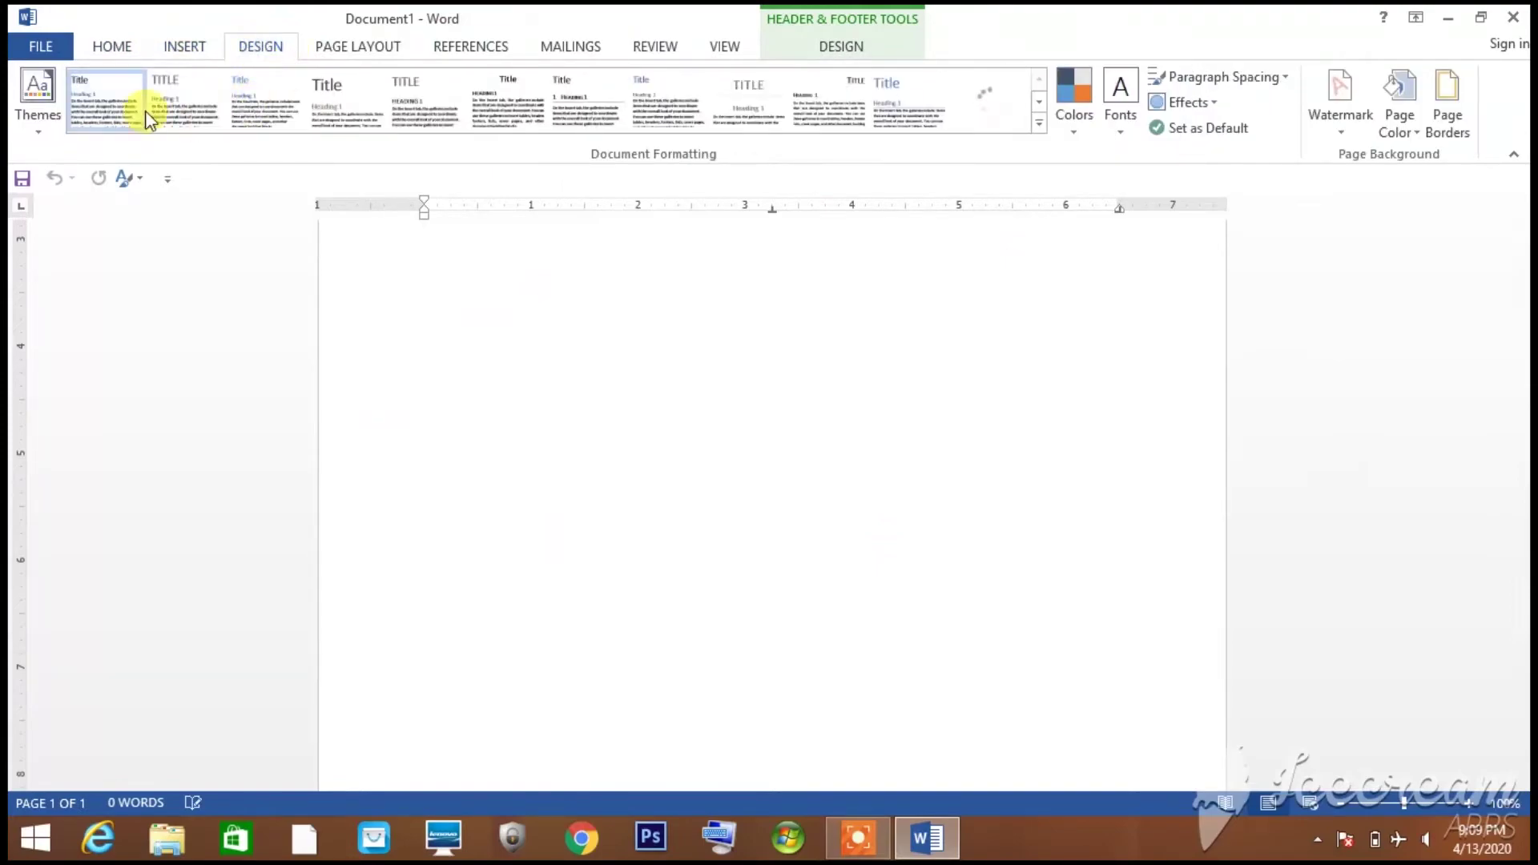
{"action": "left_click", "coordinate": [726, 50]}
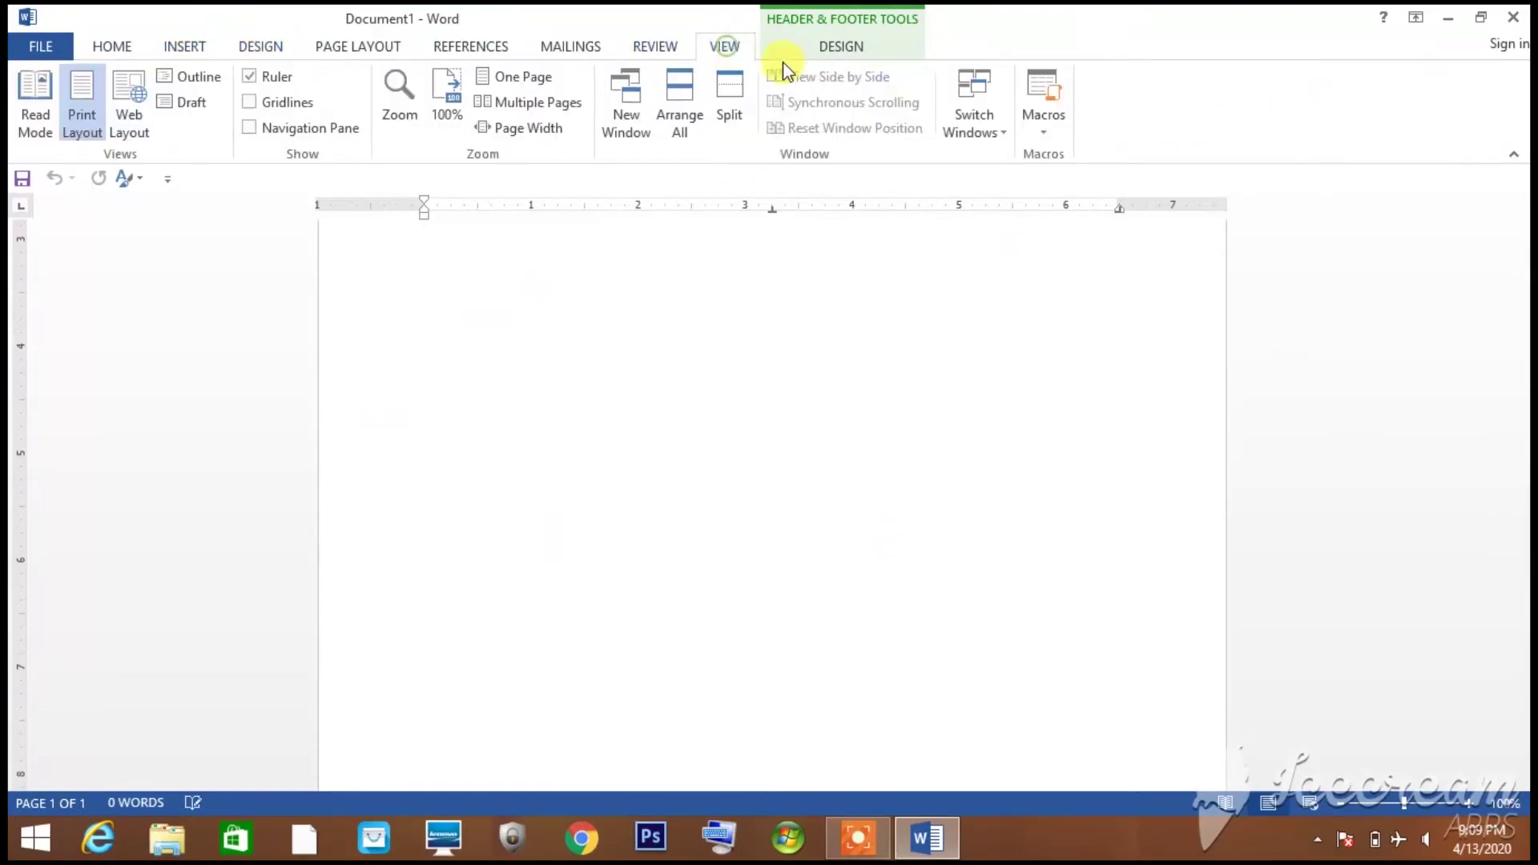
{"action": "left_click", "coordinate": [106, 48]}
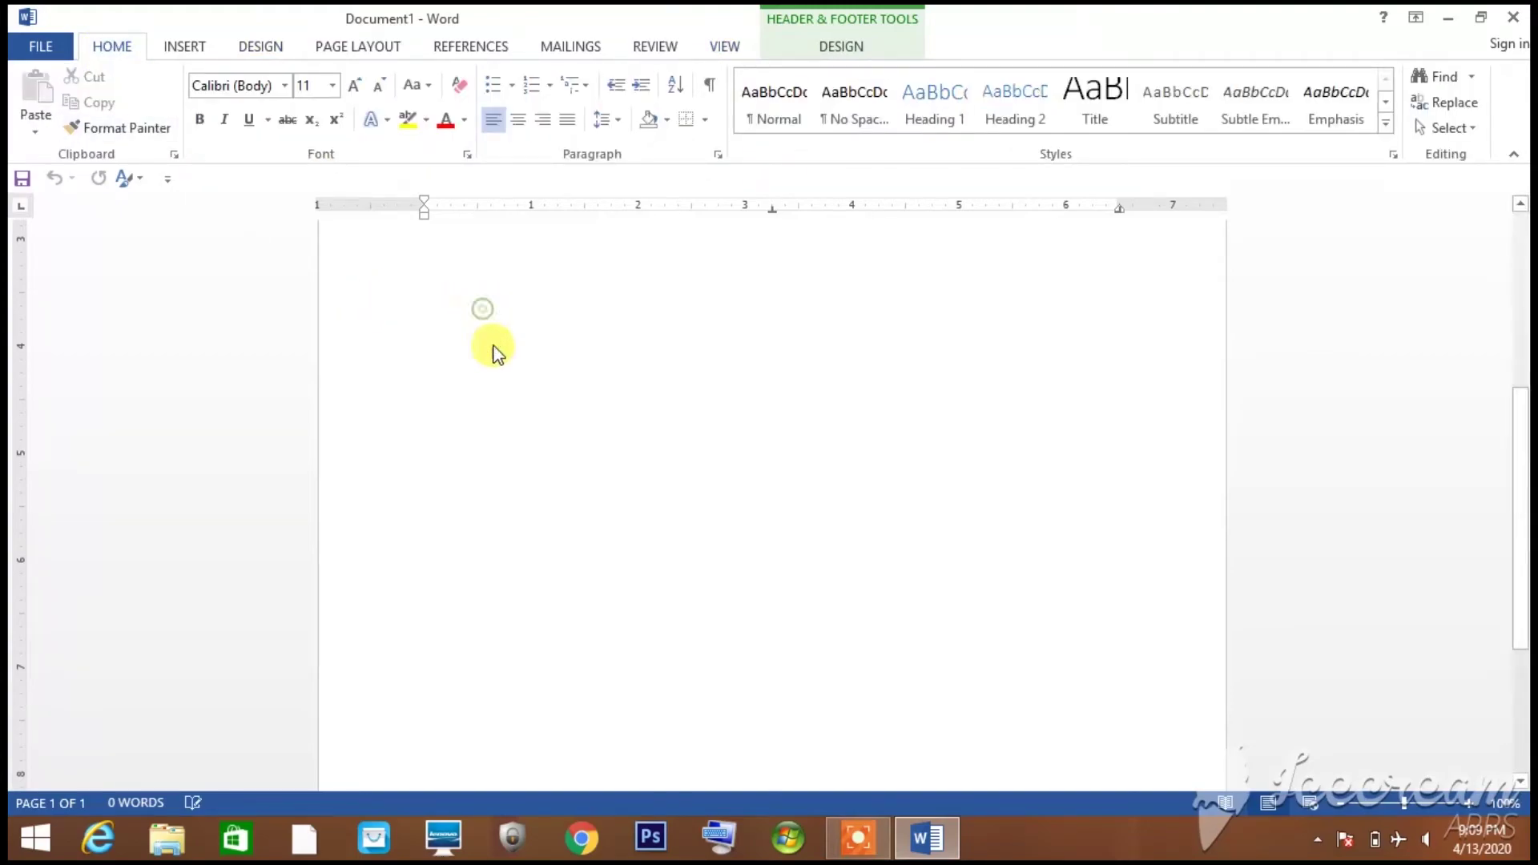
Leave the header and place the cursor in the page body.
{"action": "scroll", "coordinate": [497, 369], "scroll_direction": "up", "scroll_amount": 5}
{"action": "double_click", "coordinate": [508, 388]}
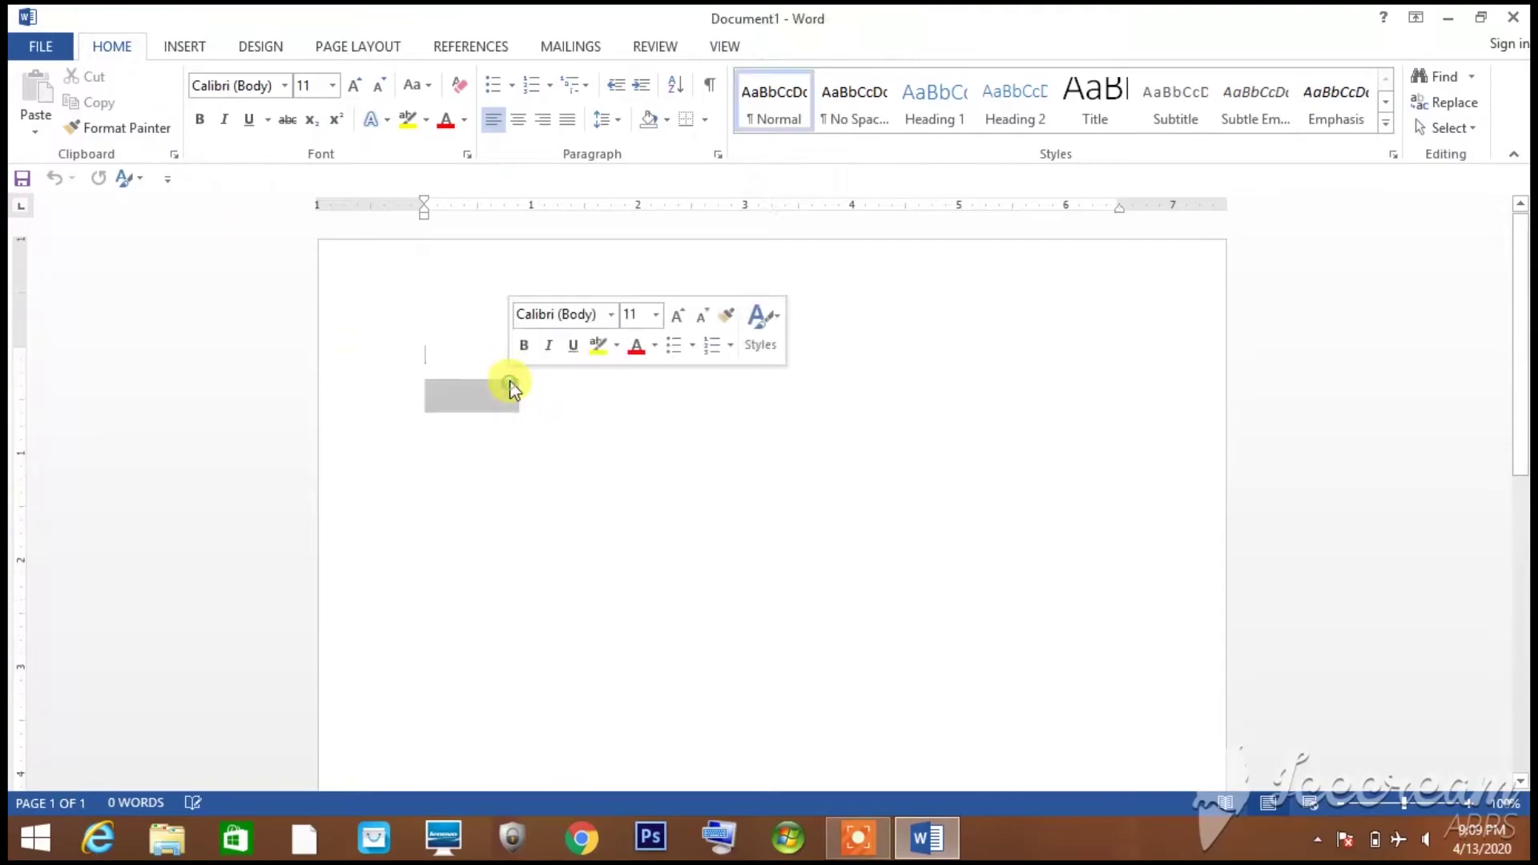
{"action": "left_click", "coordinate": [637, 465]}
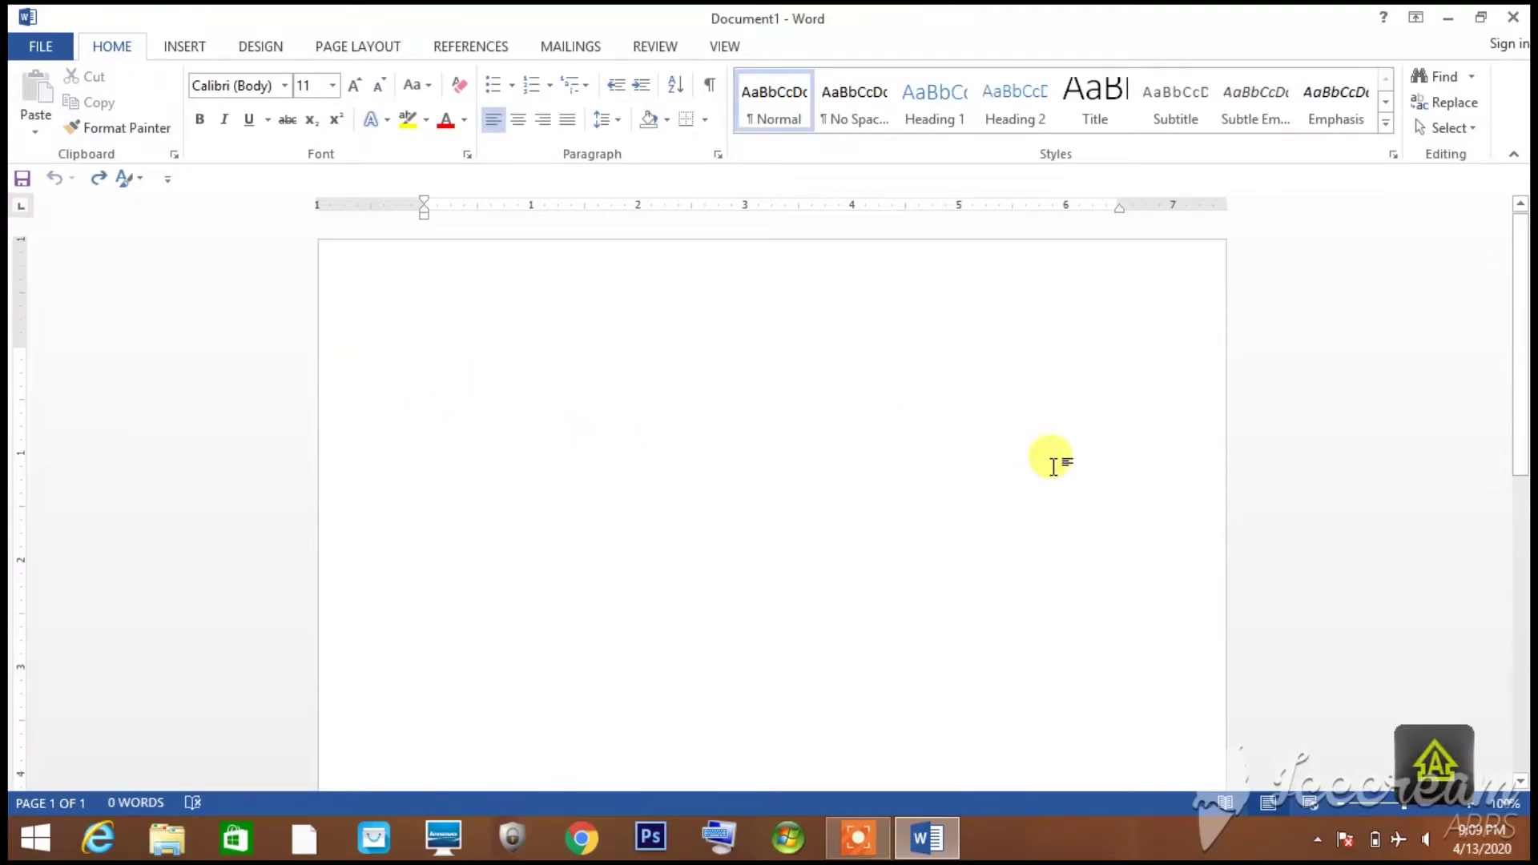
Type the title 'SAFAR WITH SUDHIR', select it, and set it to 48 pt Arial Black.
{"action": "type", "text": "SAFAR WITH SUDHIR"}
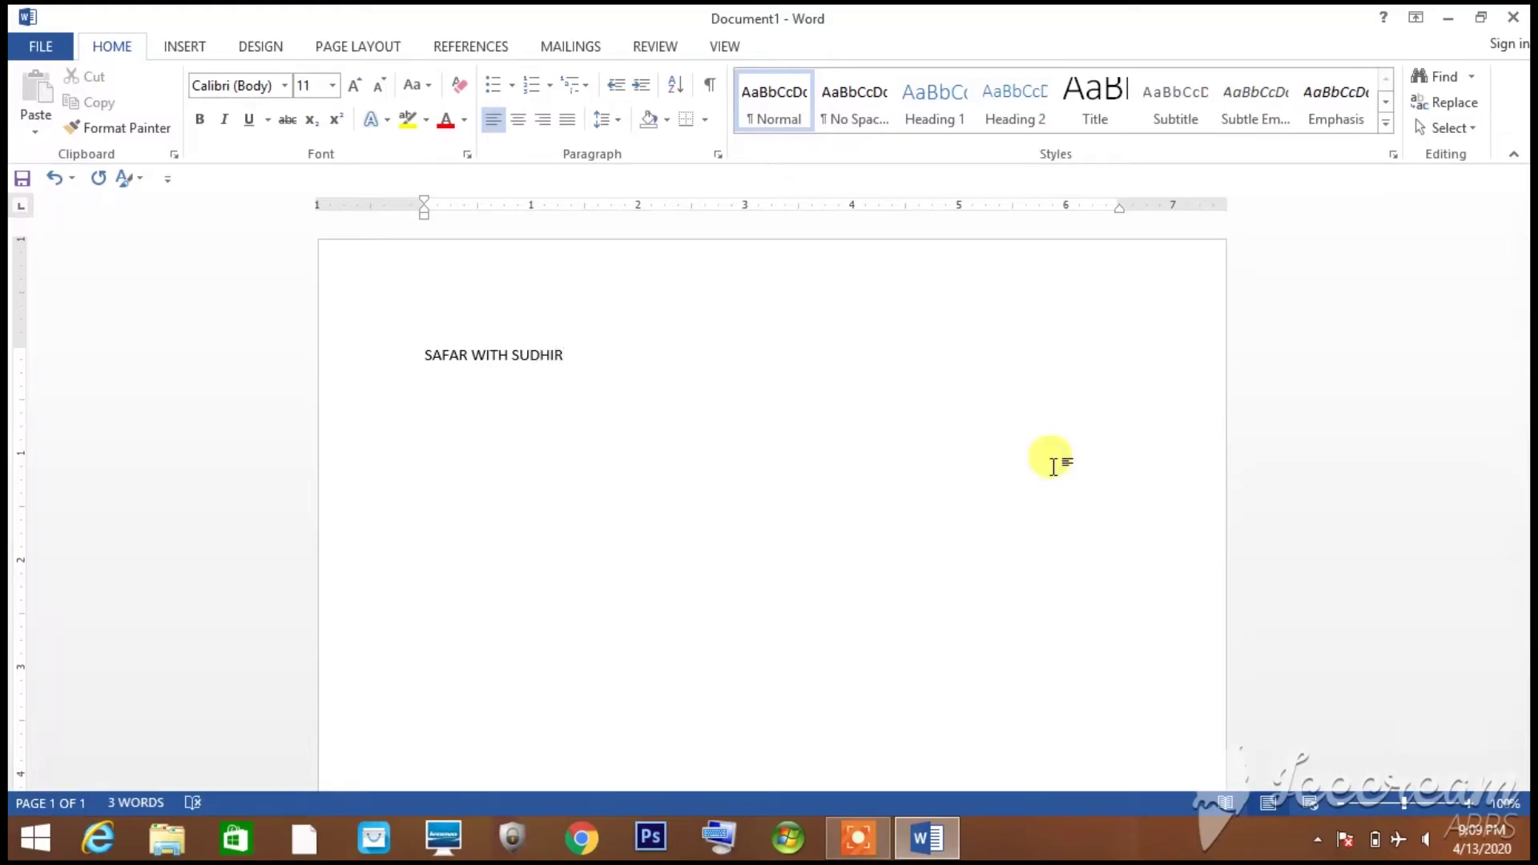
{"action": "key", "text": "ctrl+a"}
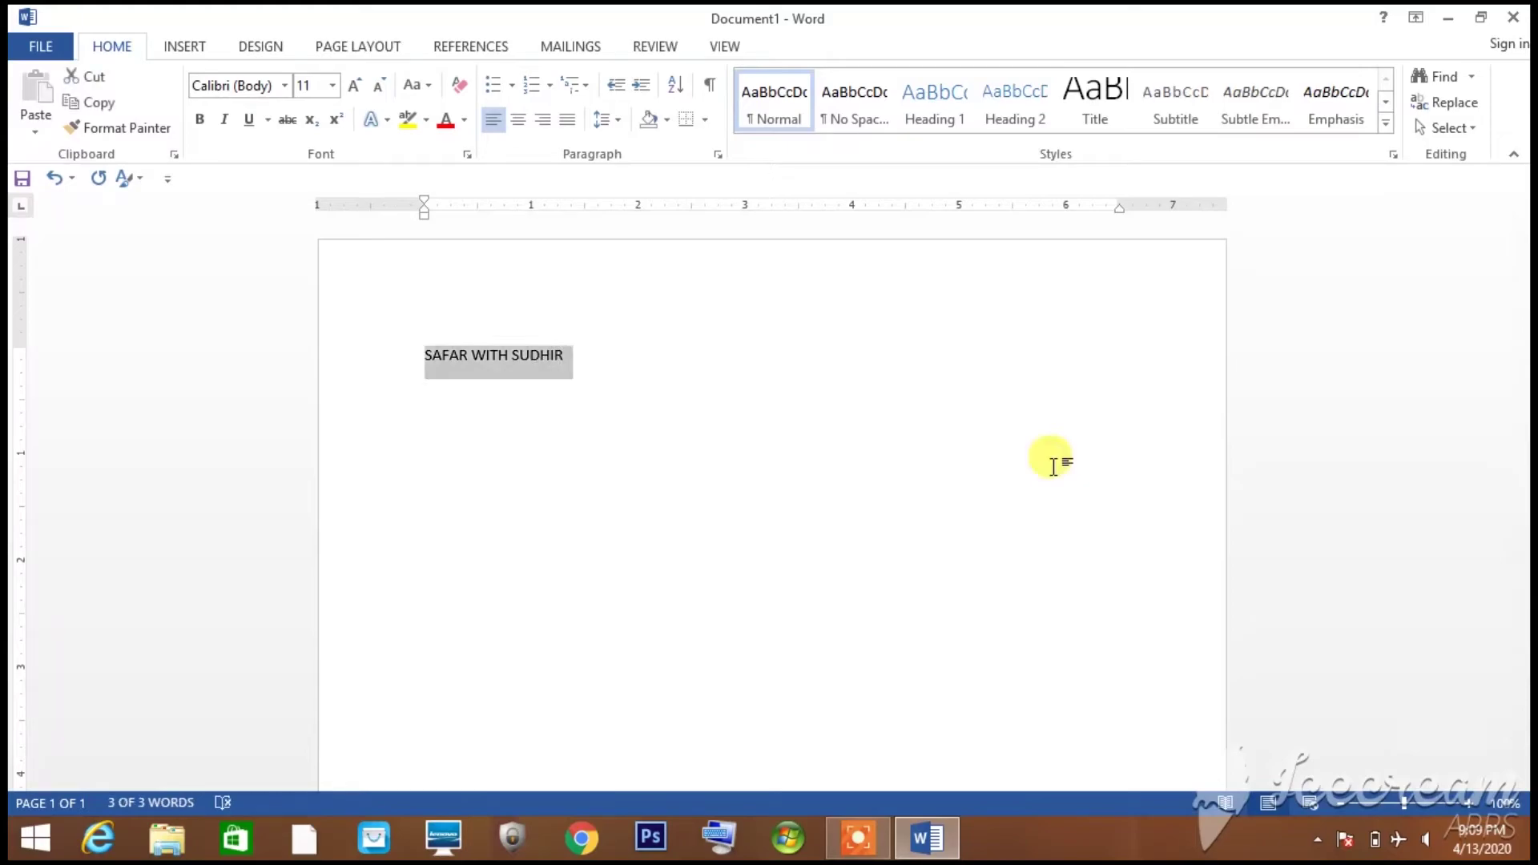
{"action": "left_click", "coordinate": [332, 86]}
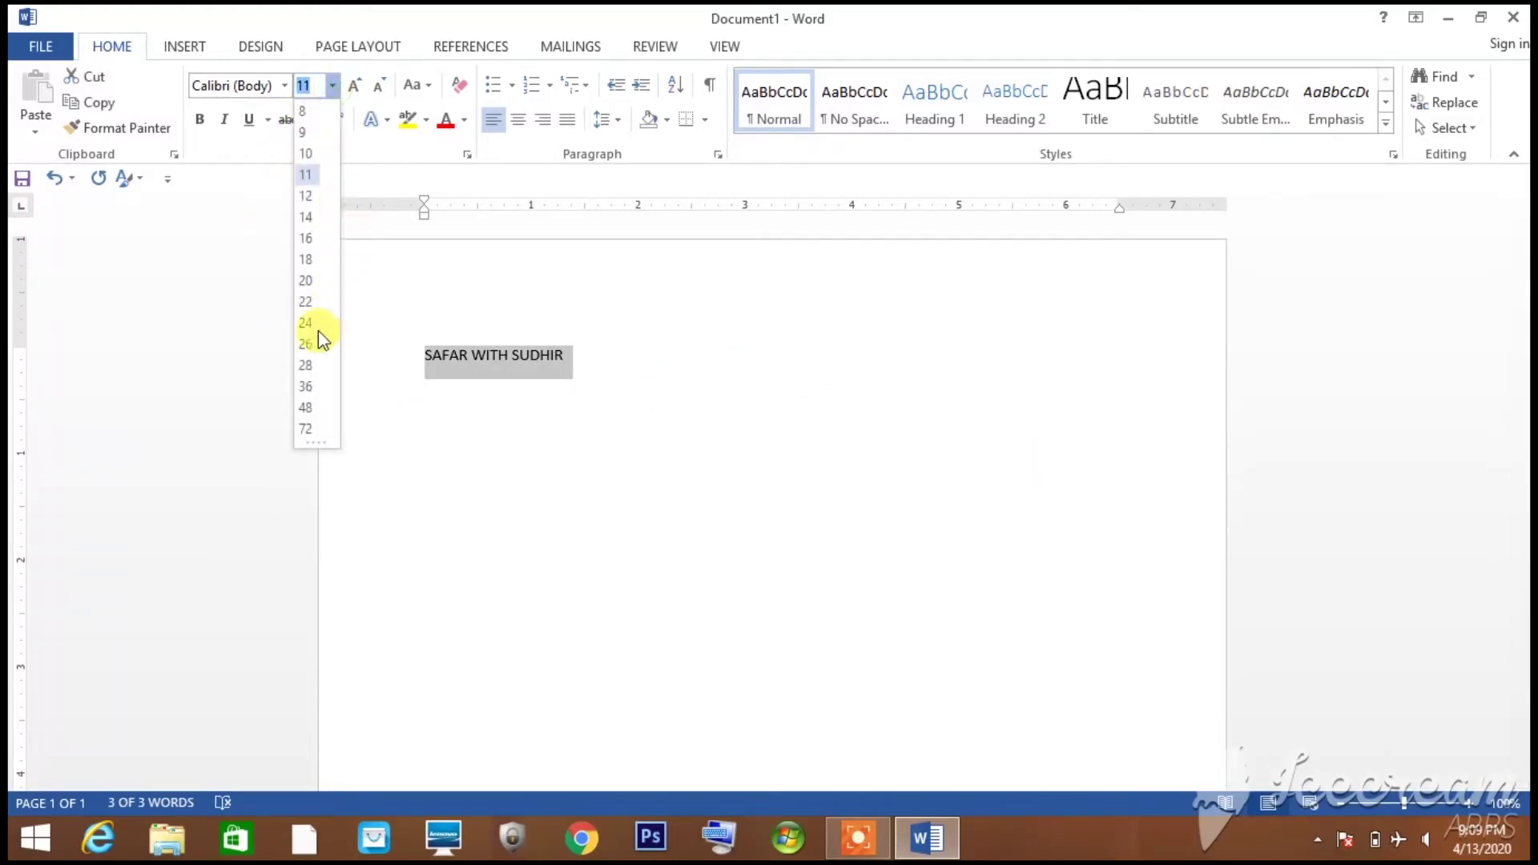
{"action": "left_click", "coordinate": [306, 408]}
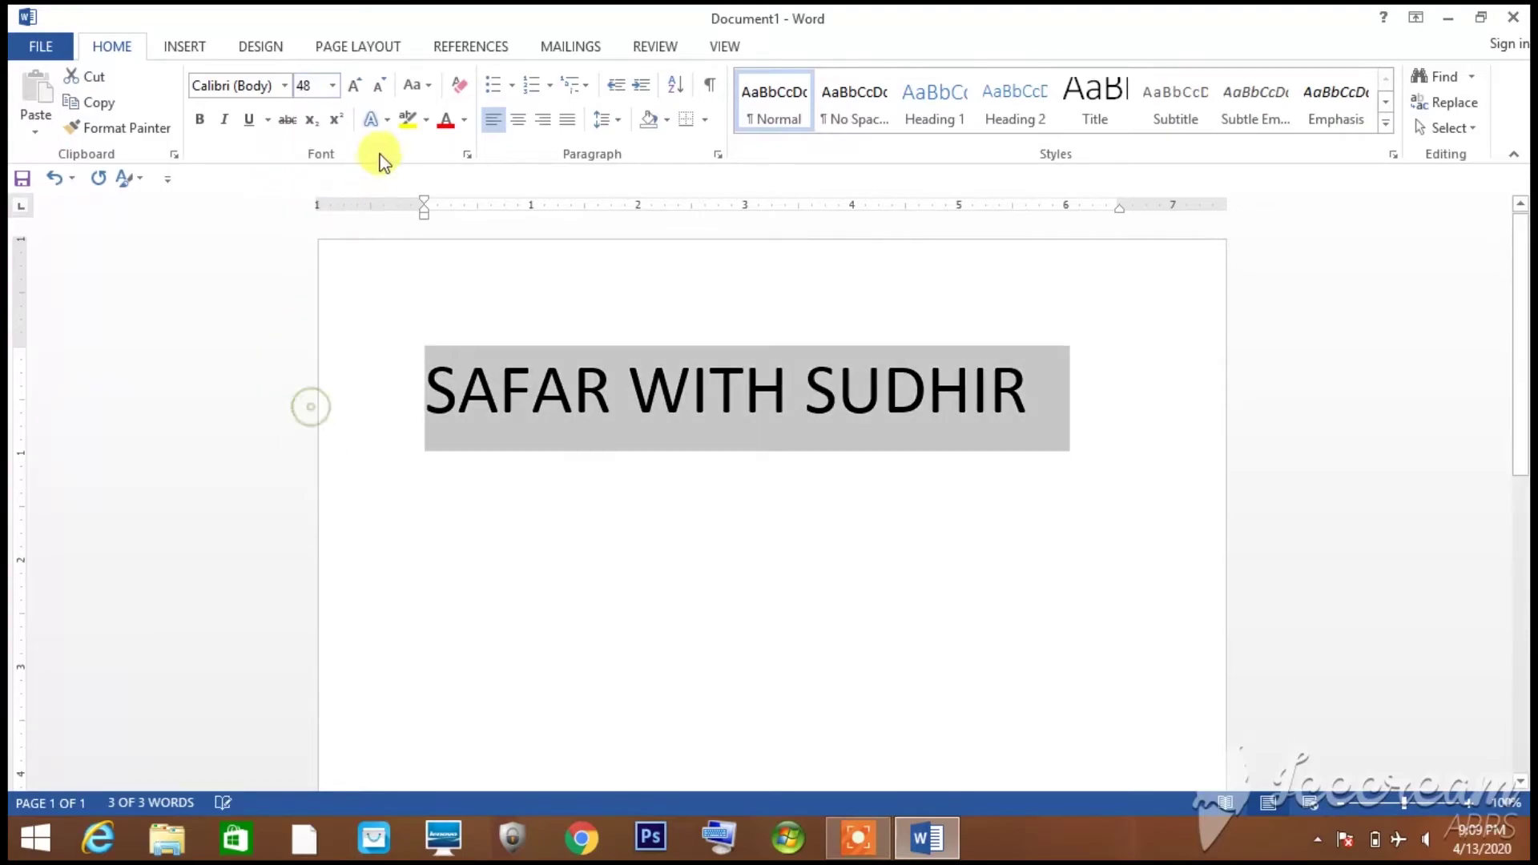
{"action": "left_click", "coordinate": [285, 86]}
{"action": "scroll", "coordinate": [314, 304], "scroll_direction": "down", "scroll_amount": 8}
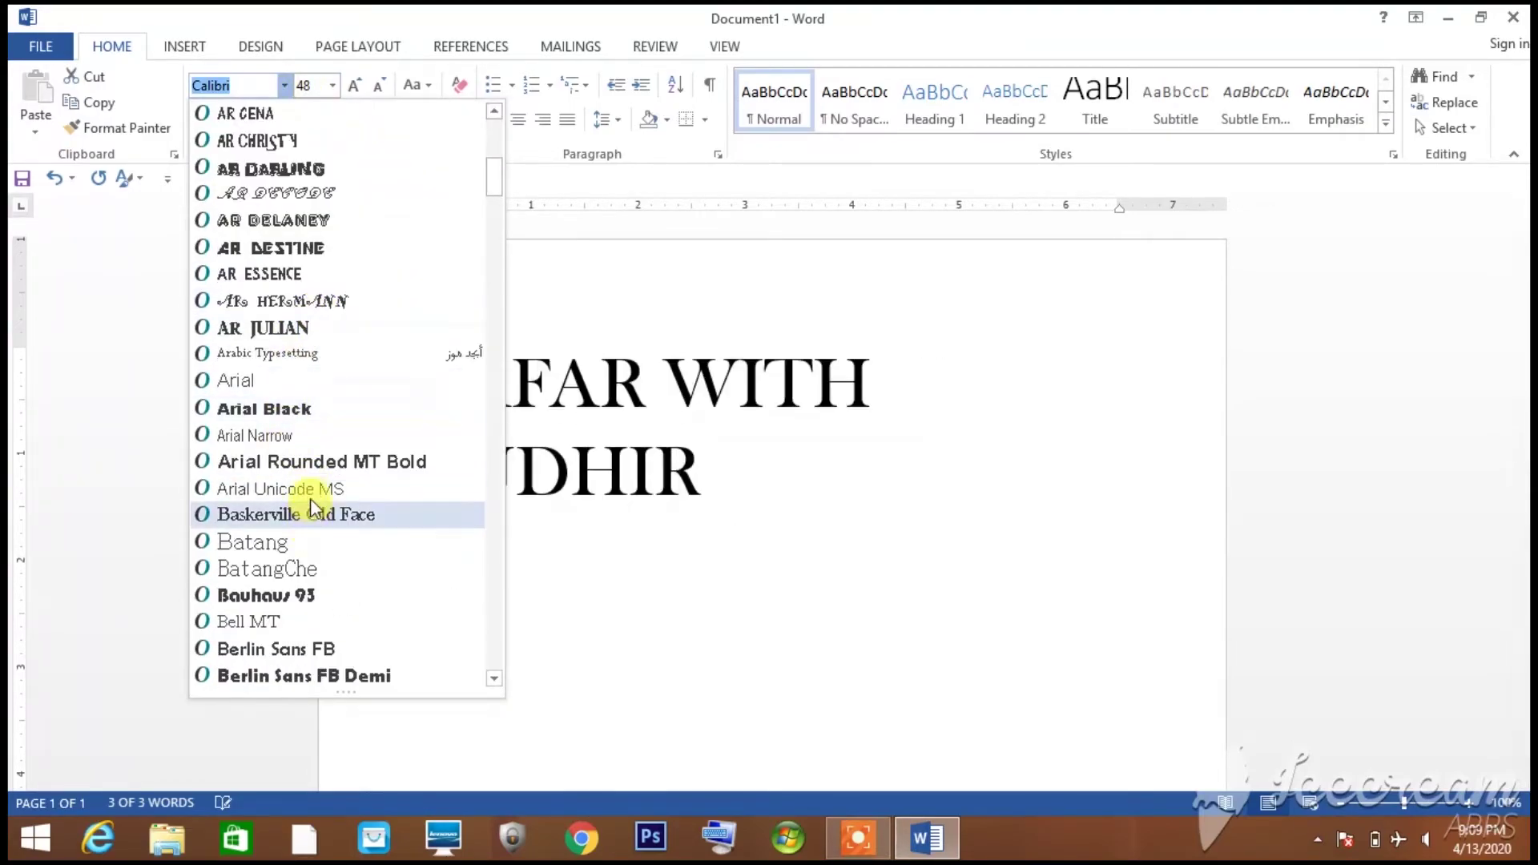
{"action": "left_click", "coordinate": [280, 408]}
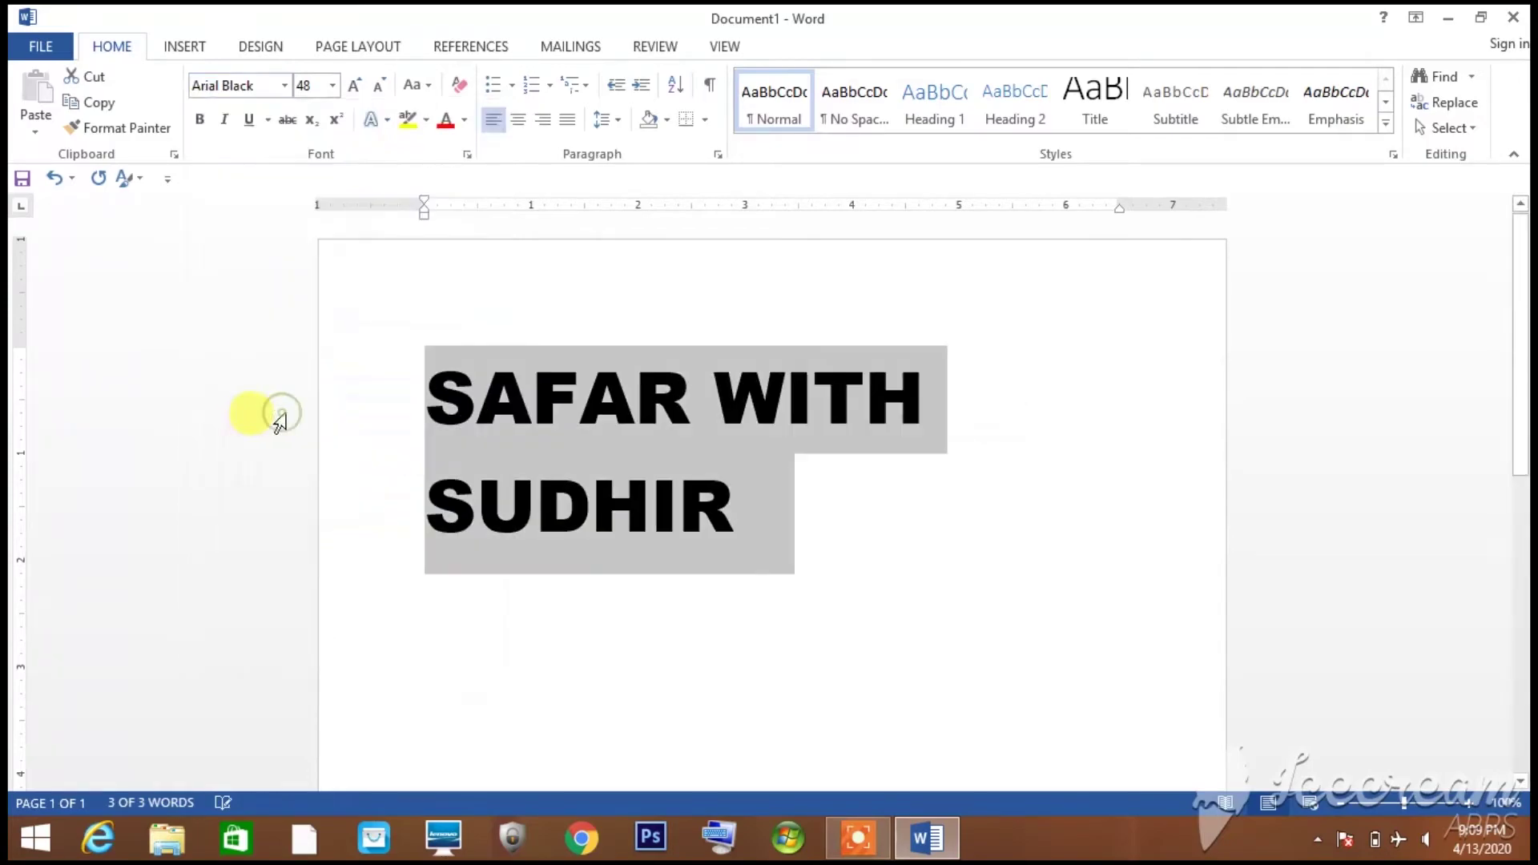
Colour the title red and centre it on the page.
{"action": "left_click", "coordinate": [468, 122]}
{"action": "left_click", "coordinate": [463, 322]}
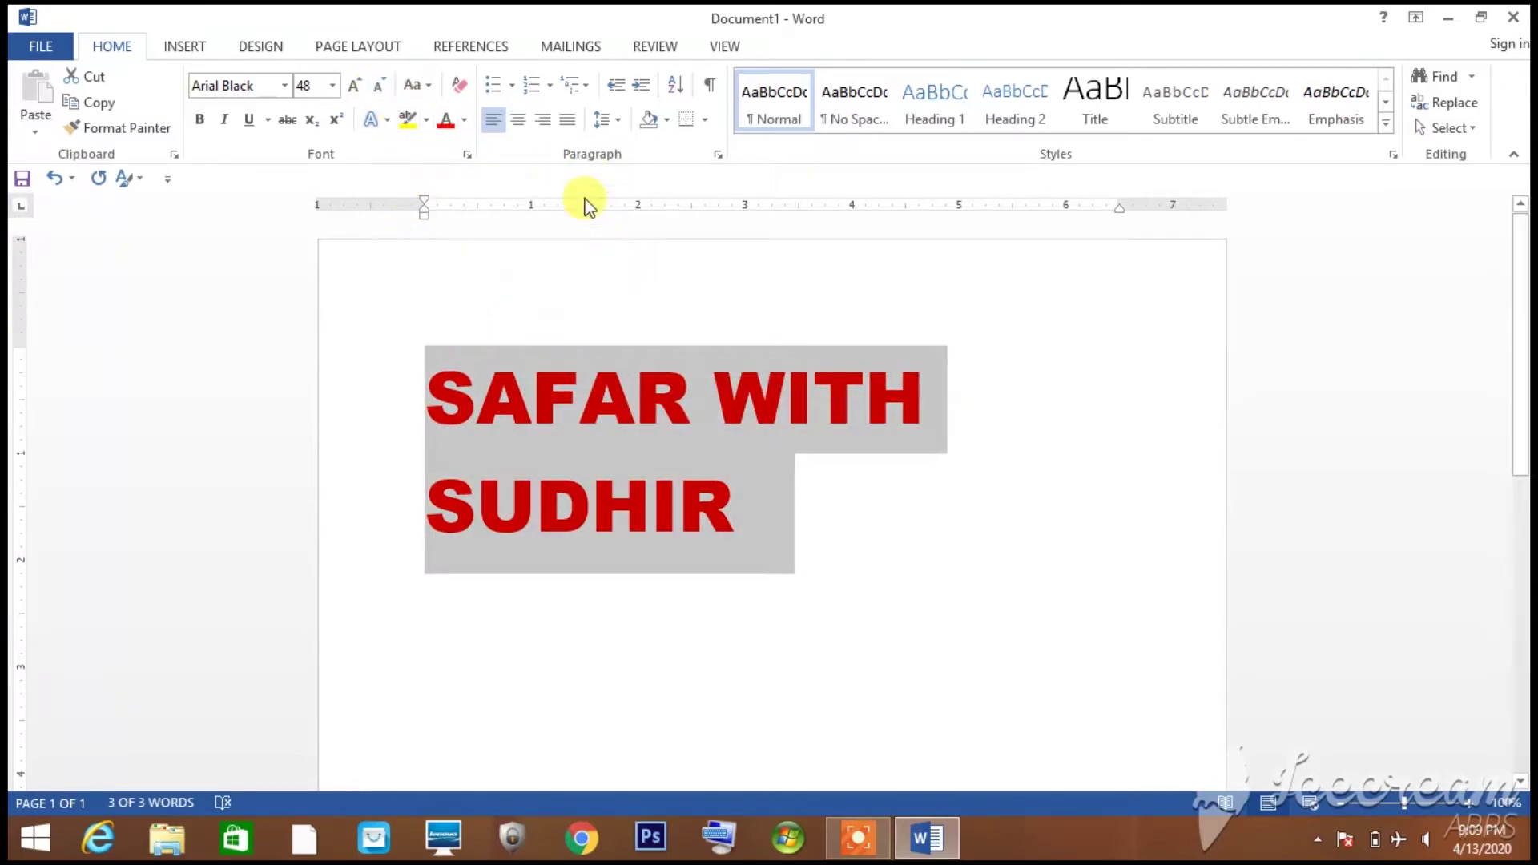
{"action": "left_click", "coordinate": [518, 120]}
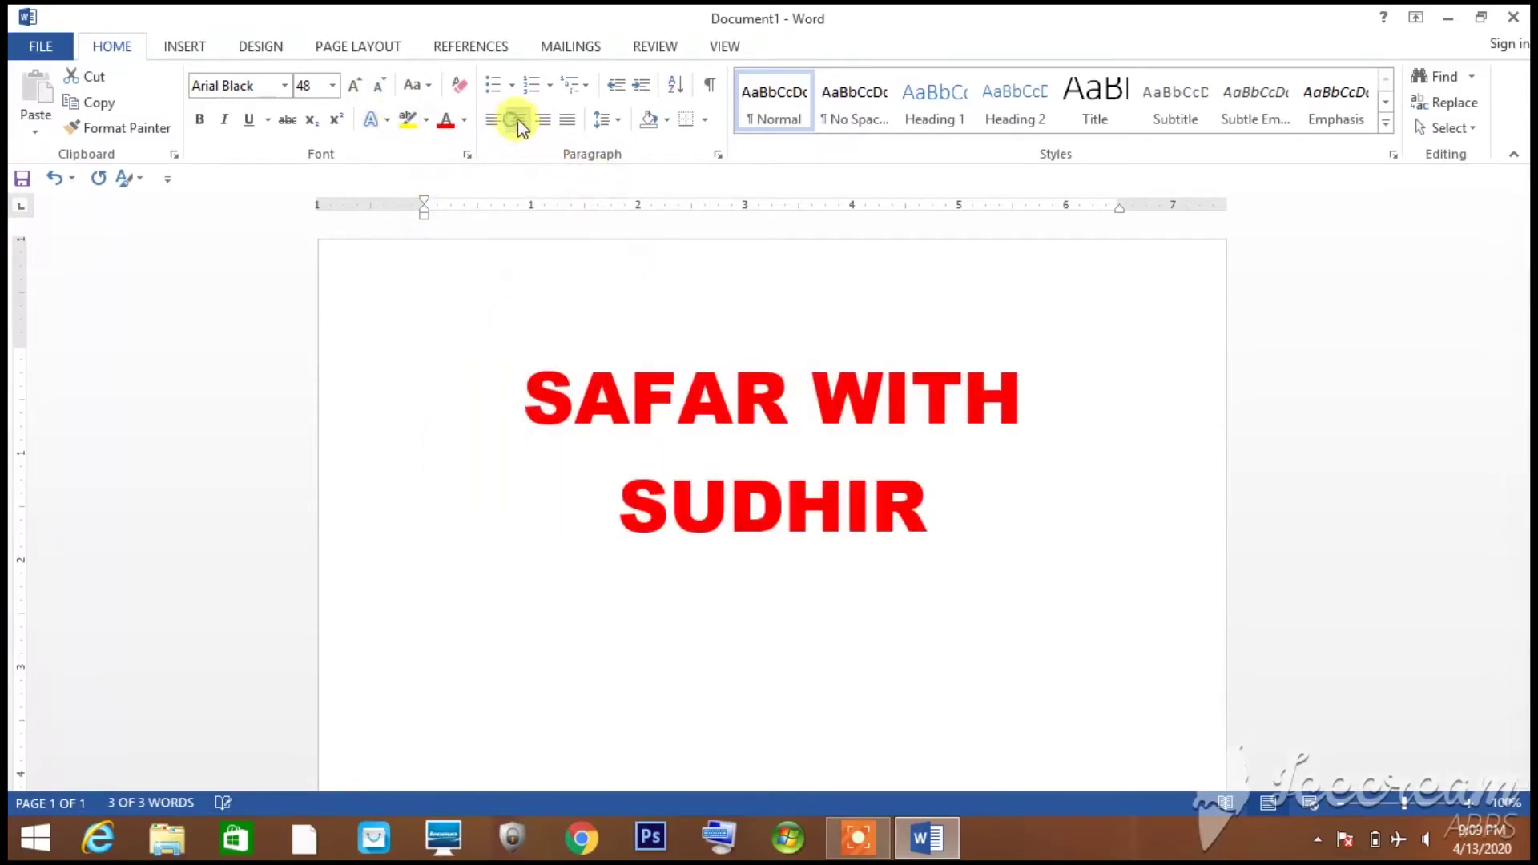
{"action": "left_click", "coordinate": [1014, 505]}
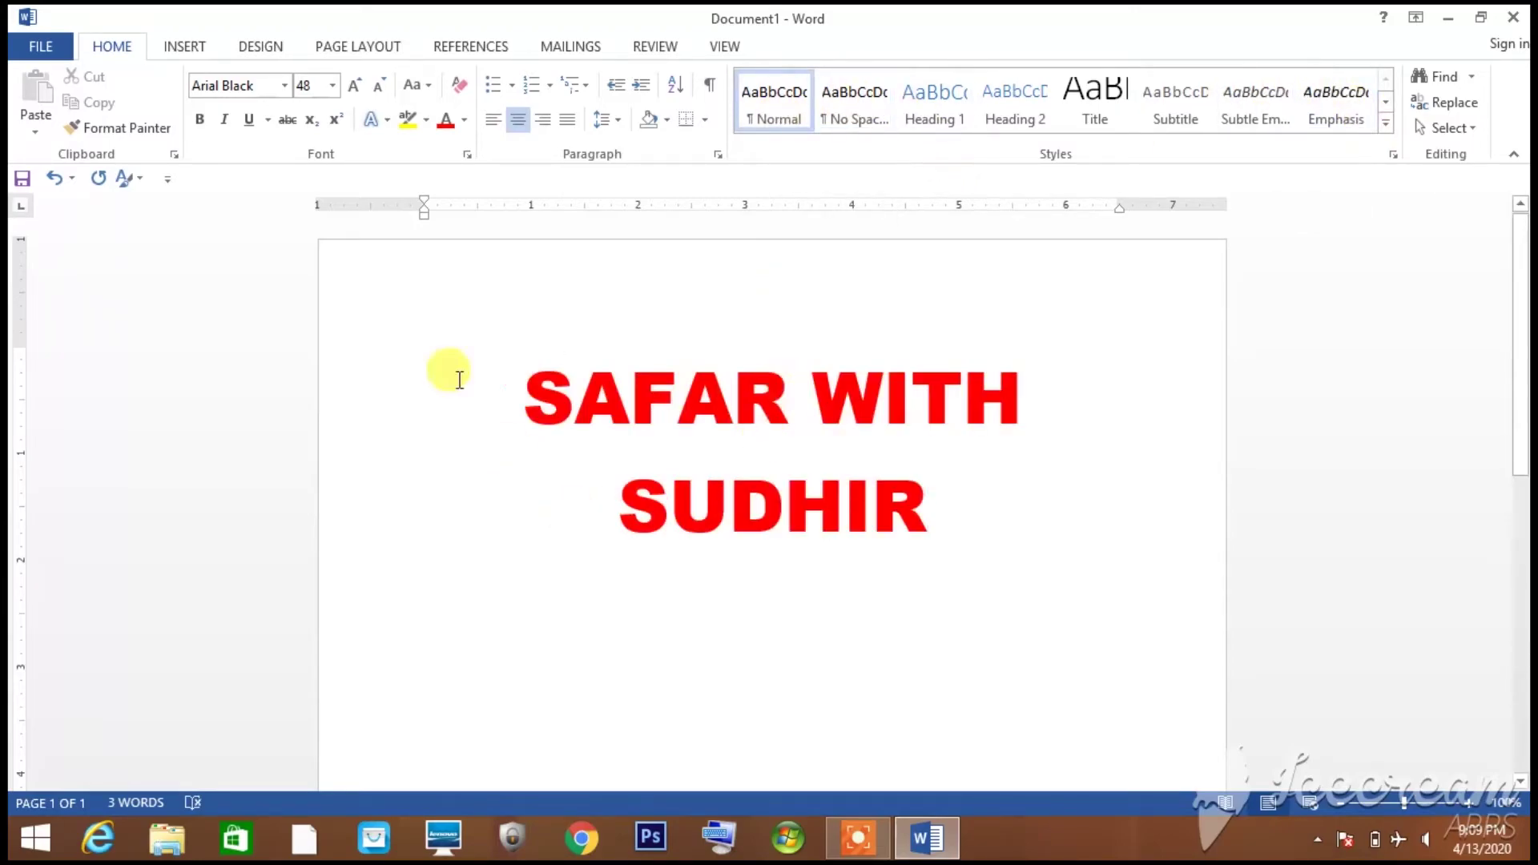
Apply the second style set from the DESIGN tab after glancing at INSERT.
{"action": "left_click", "coordinate": [181, 47]}
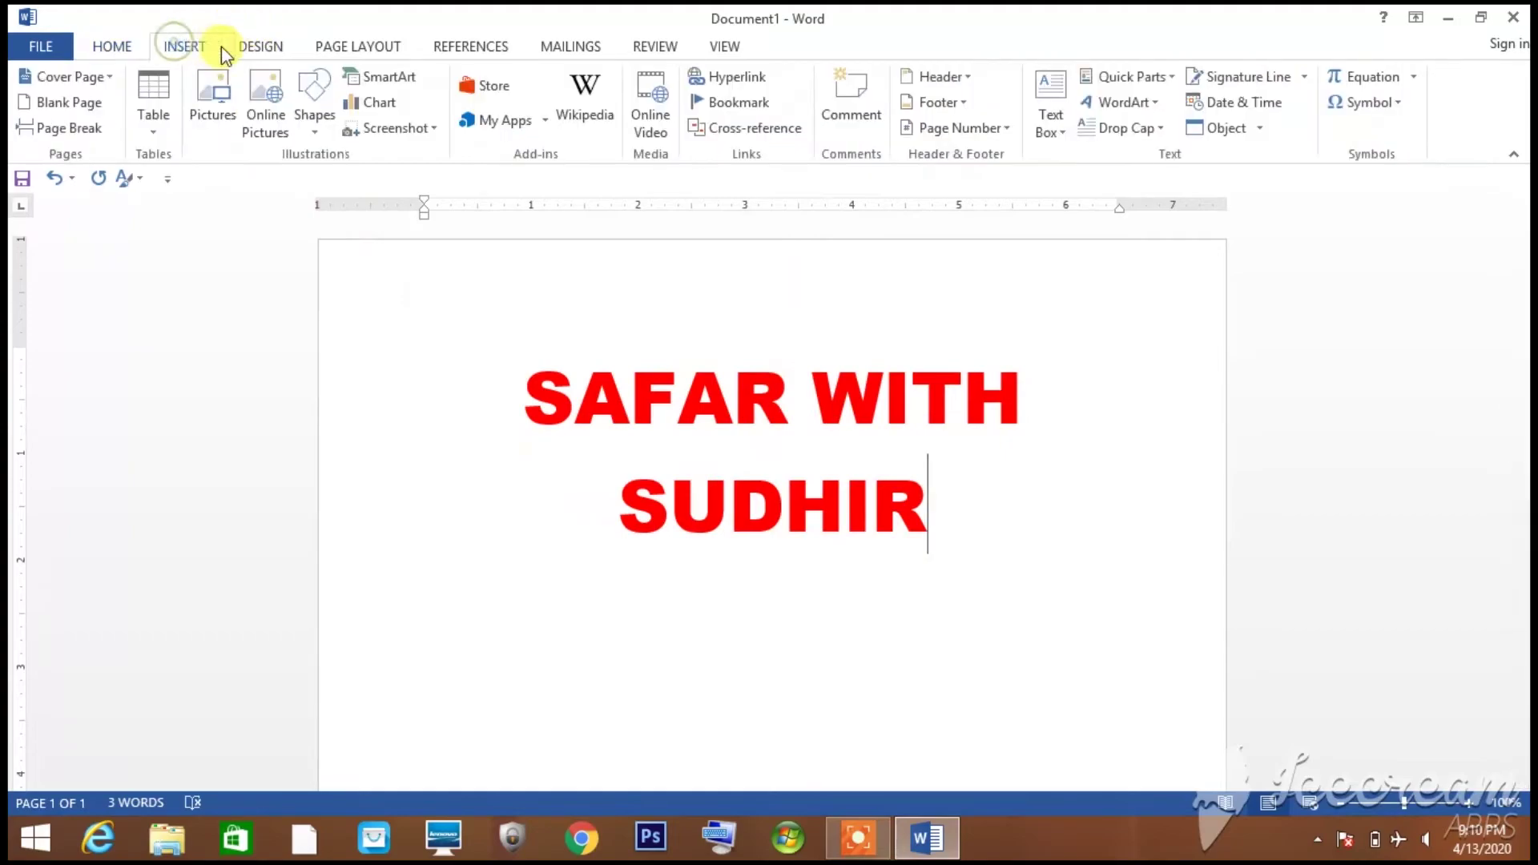
{"action": "left_click", "coordinate": [273, 50]}
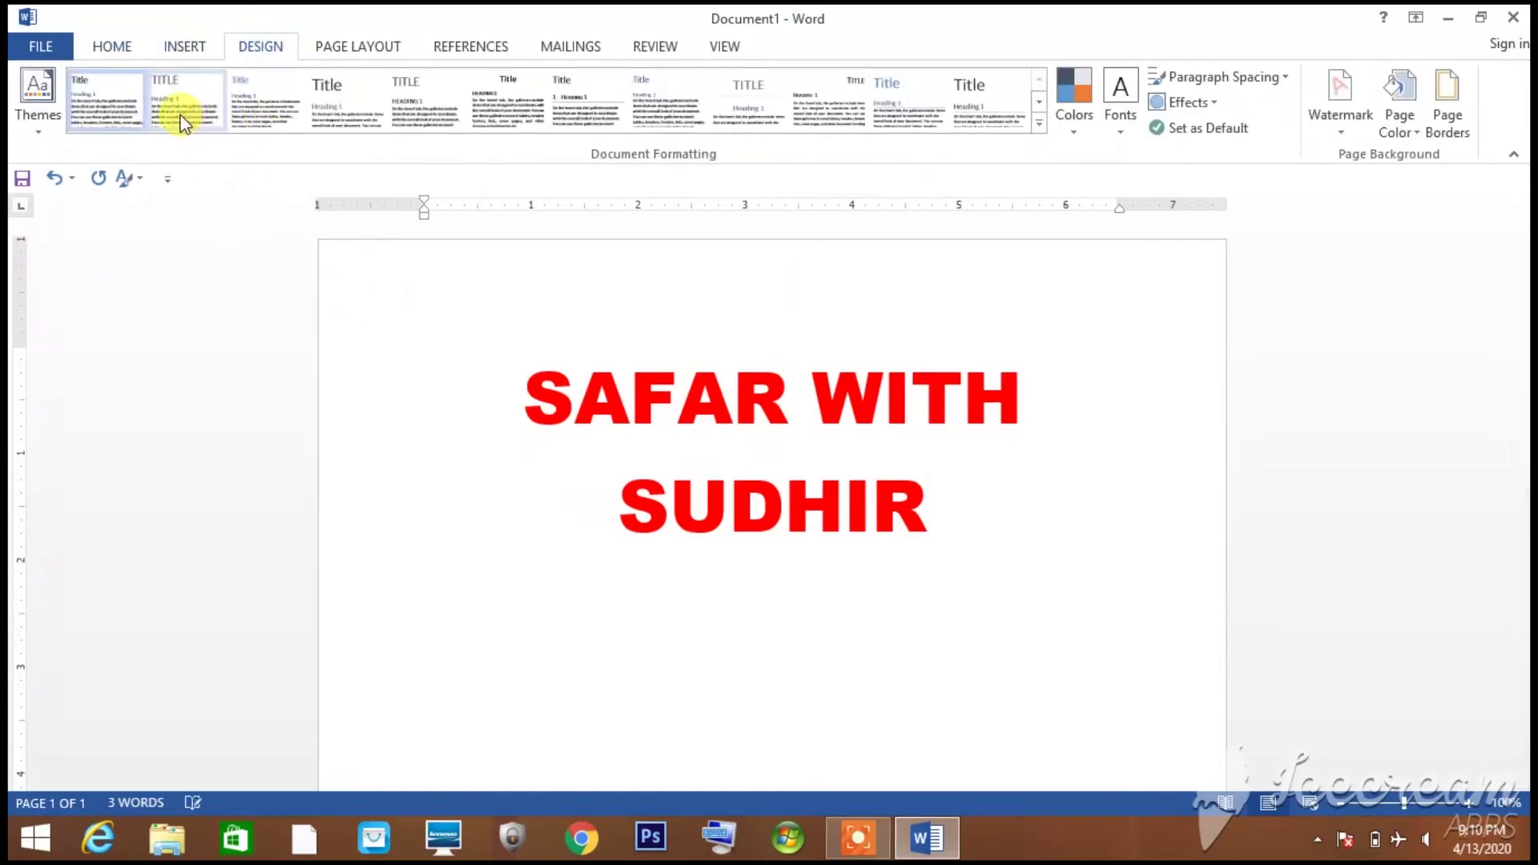
{"action": "left_click", "coordinate": [207, 87]}
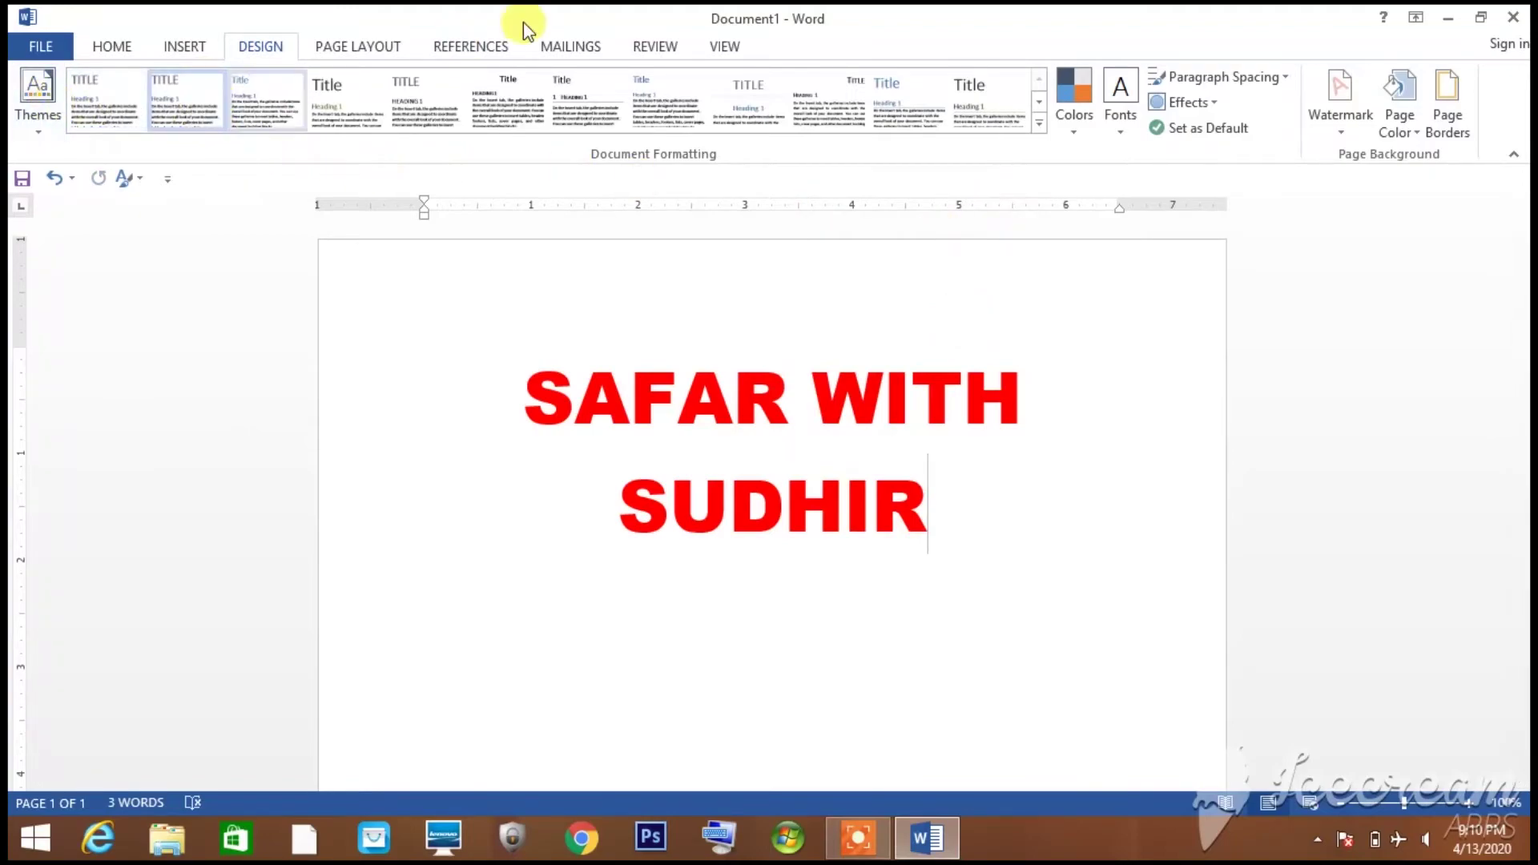
Review Page Layout Size, Orientation and Margins options without changing any.
{"action": "left_click", "coordinate": [358, 50]}
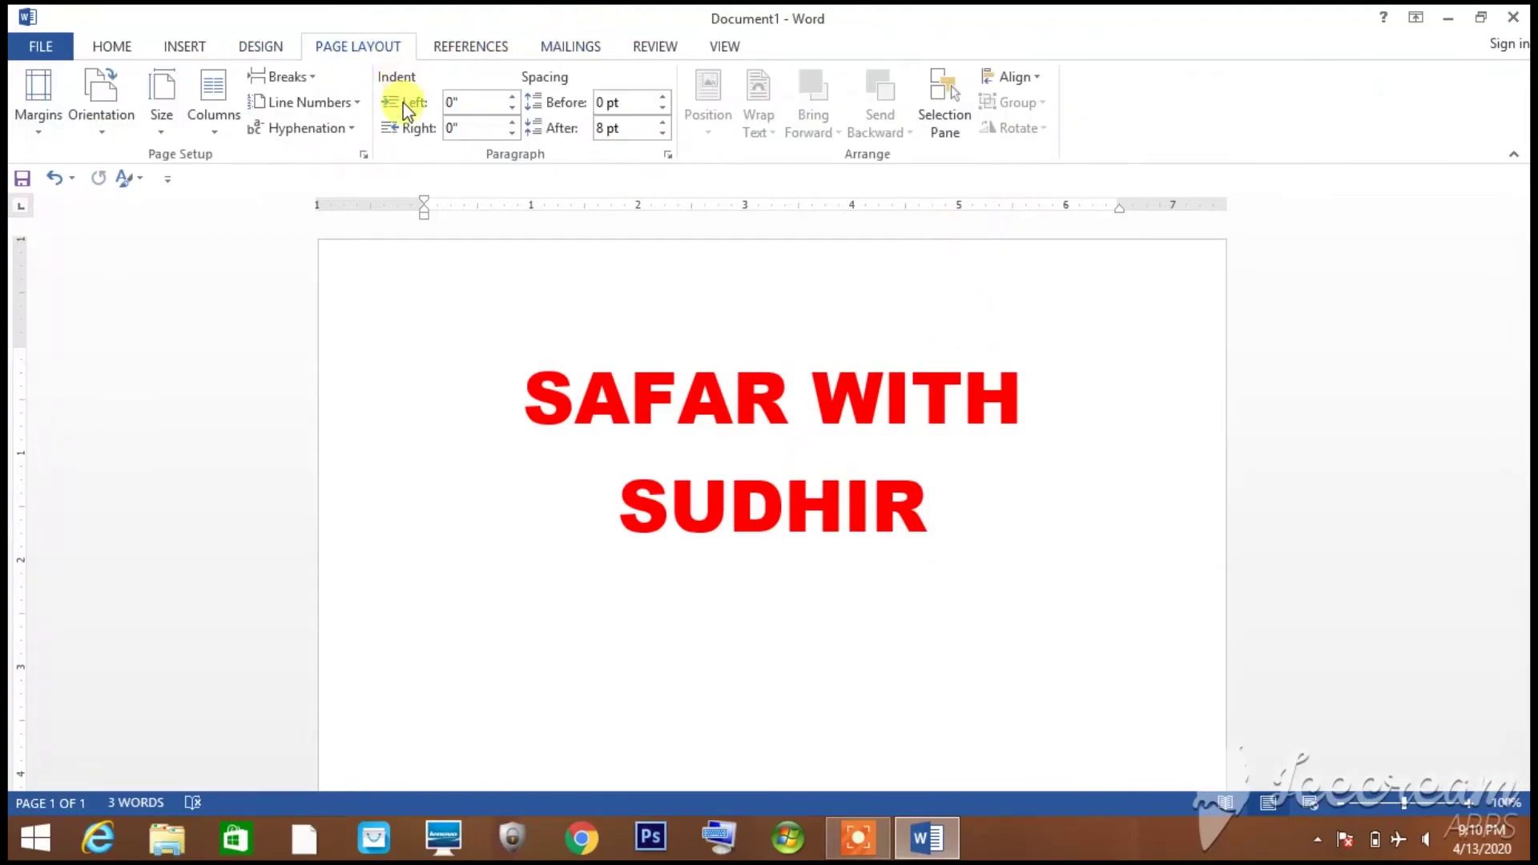
{"action": "left_click", "coordinate": [163, 136]}
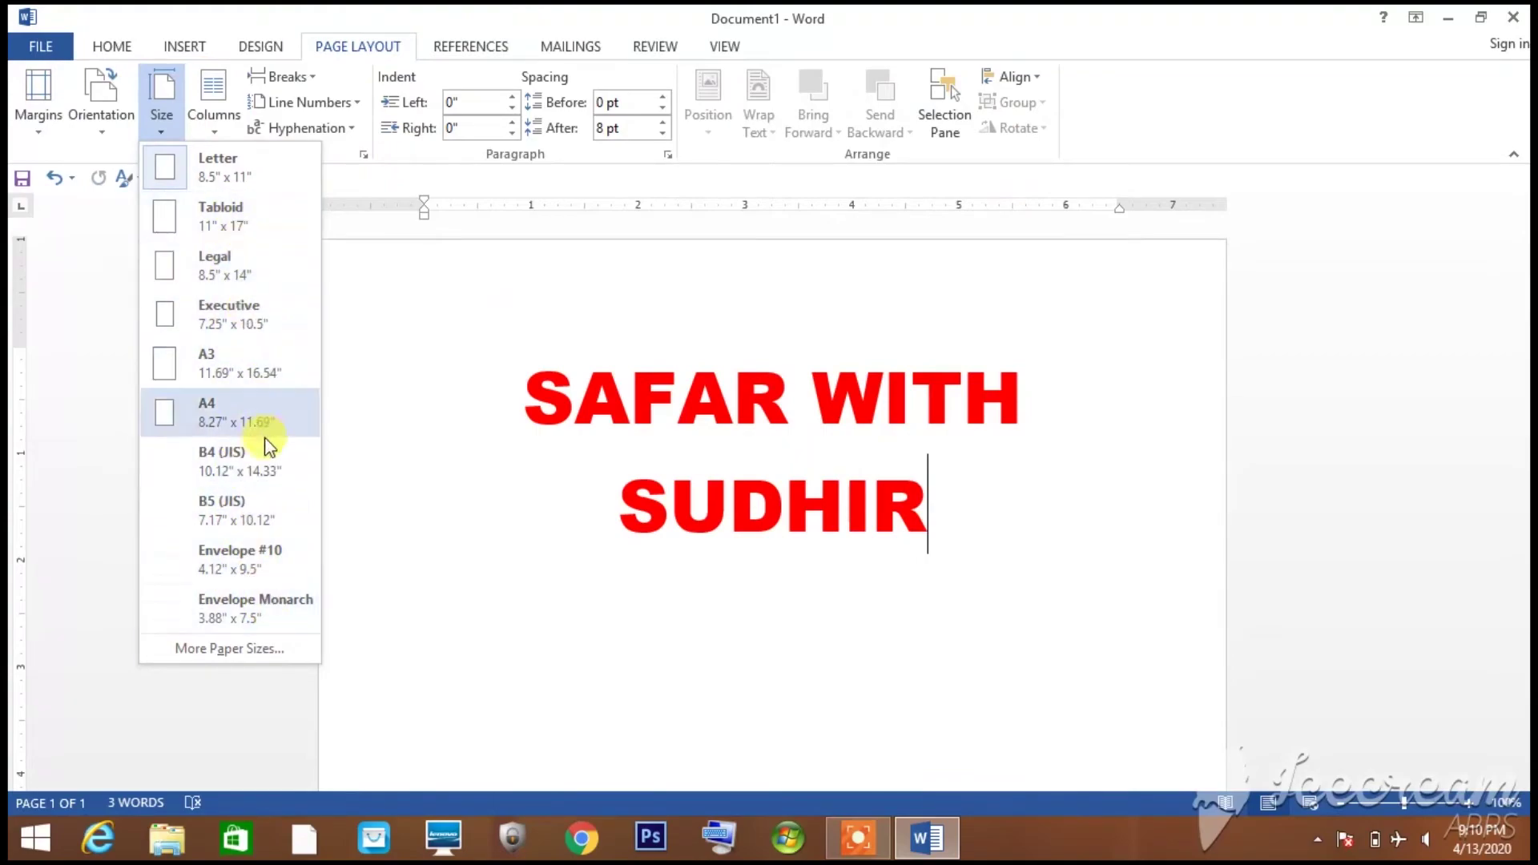
{"action": "left_click", "coordinate": [478, 512]}
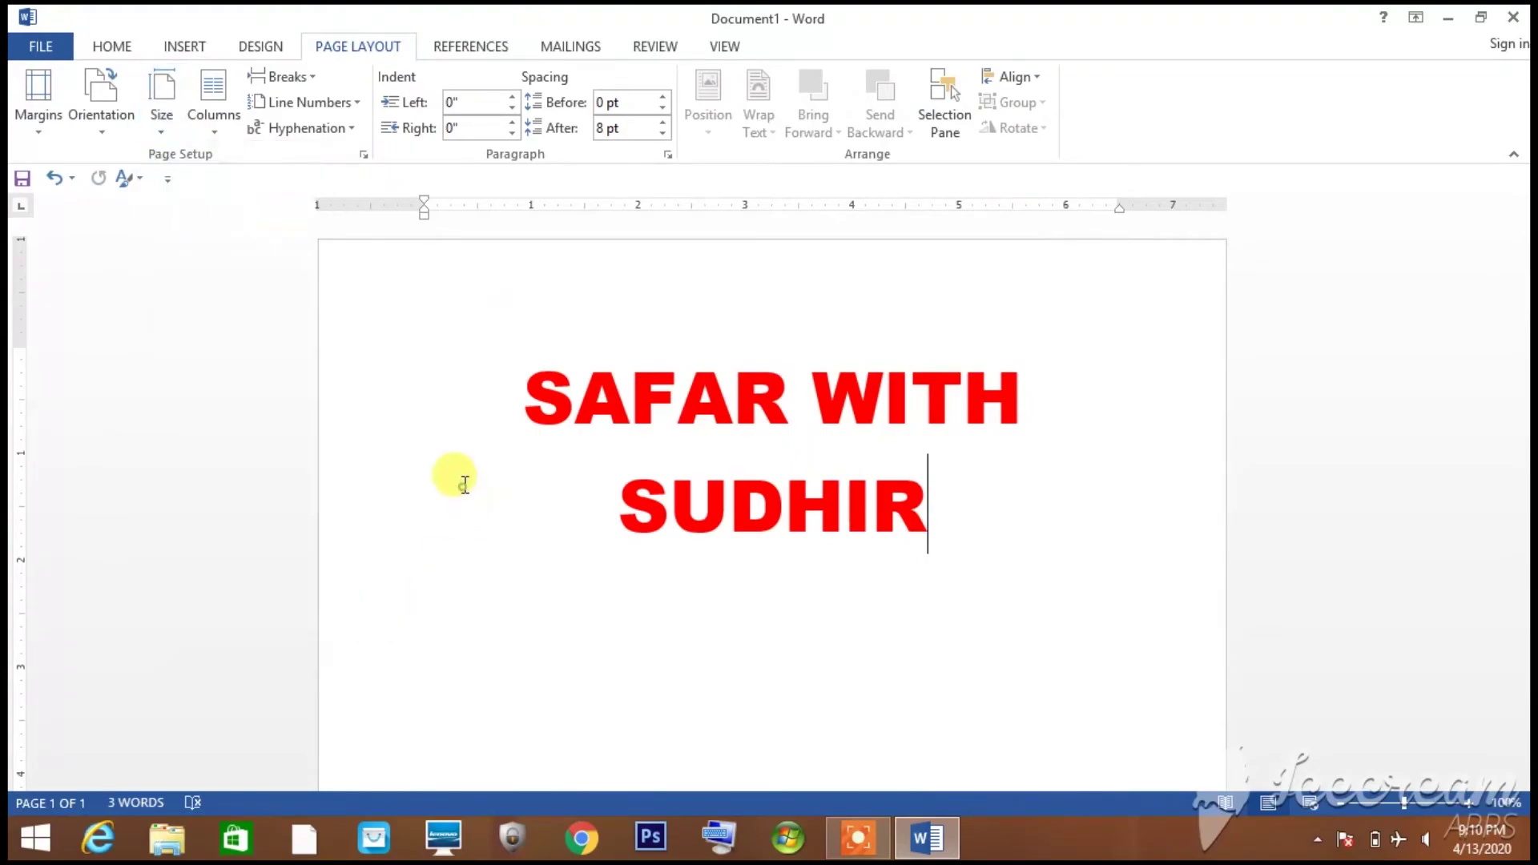
{"action": "left_click", "coordinate": [94, 127]}
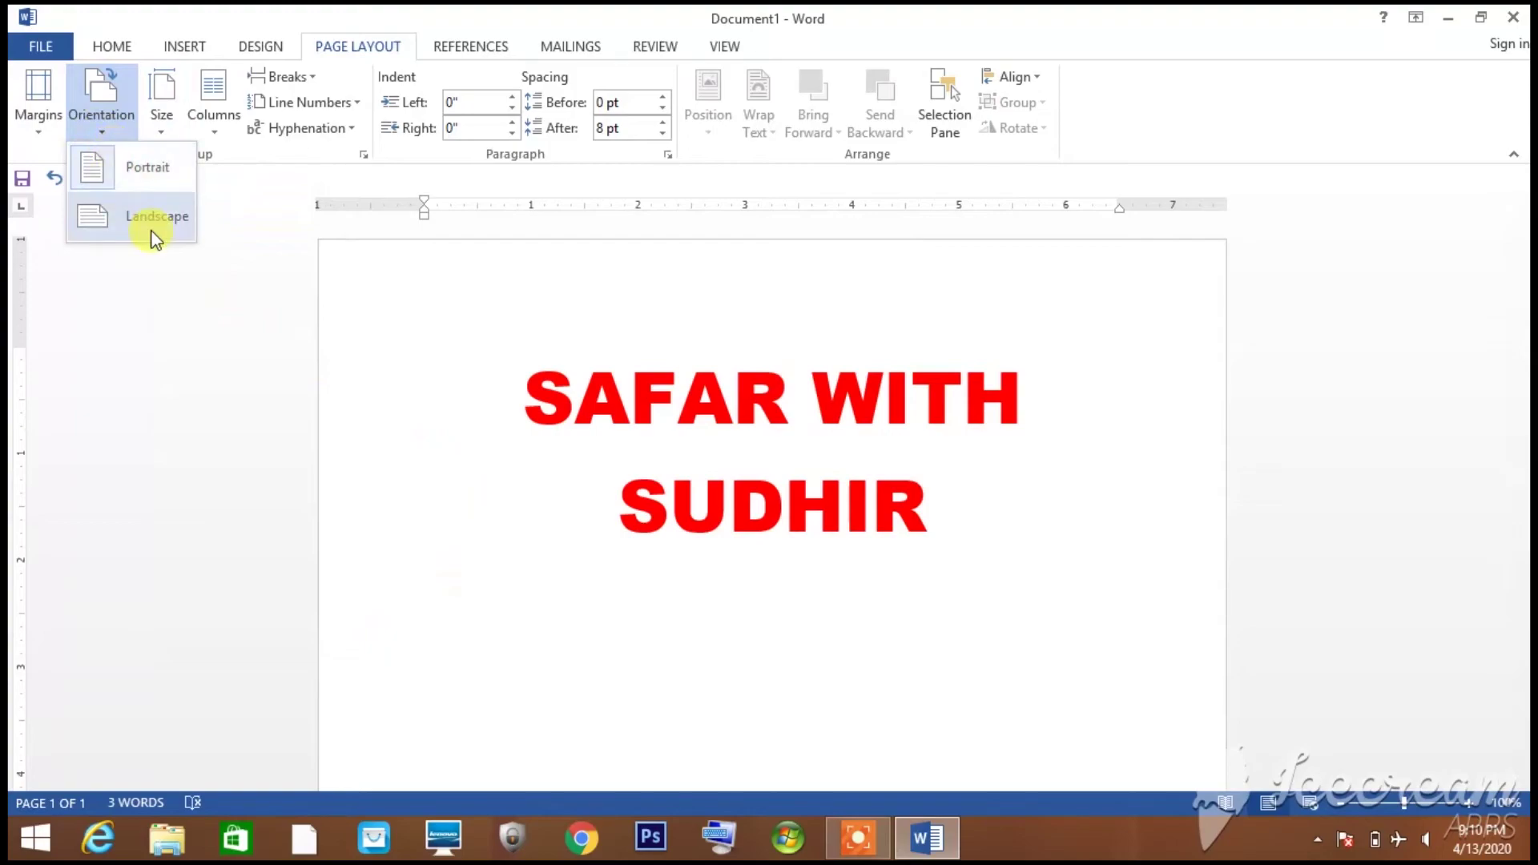
{"action": "left_click", "coordinate": [254, 306]}
{"action": "left_click", "coordinate": [38, 100]}
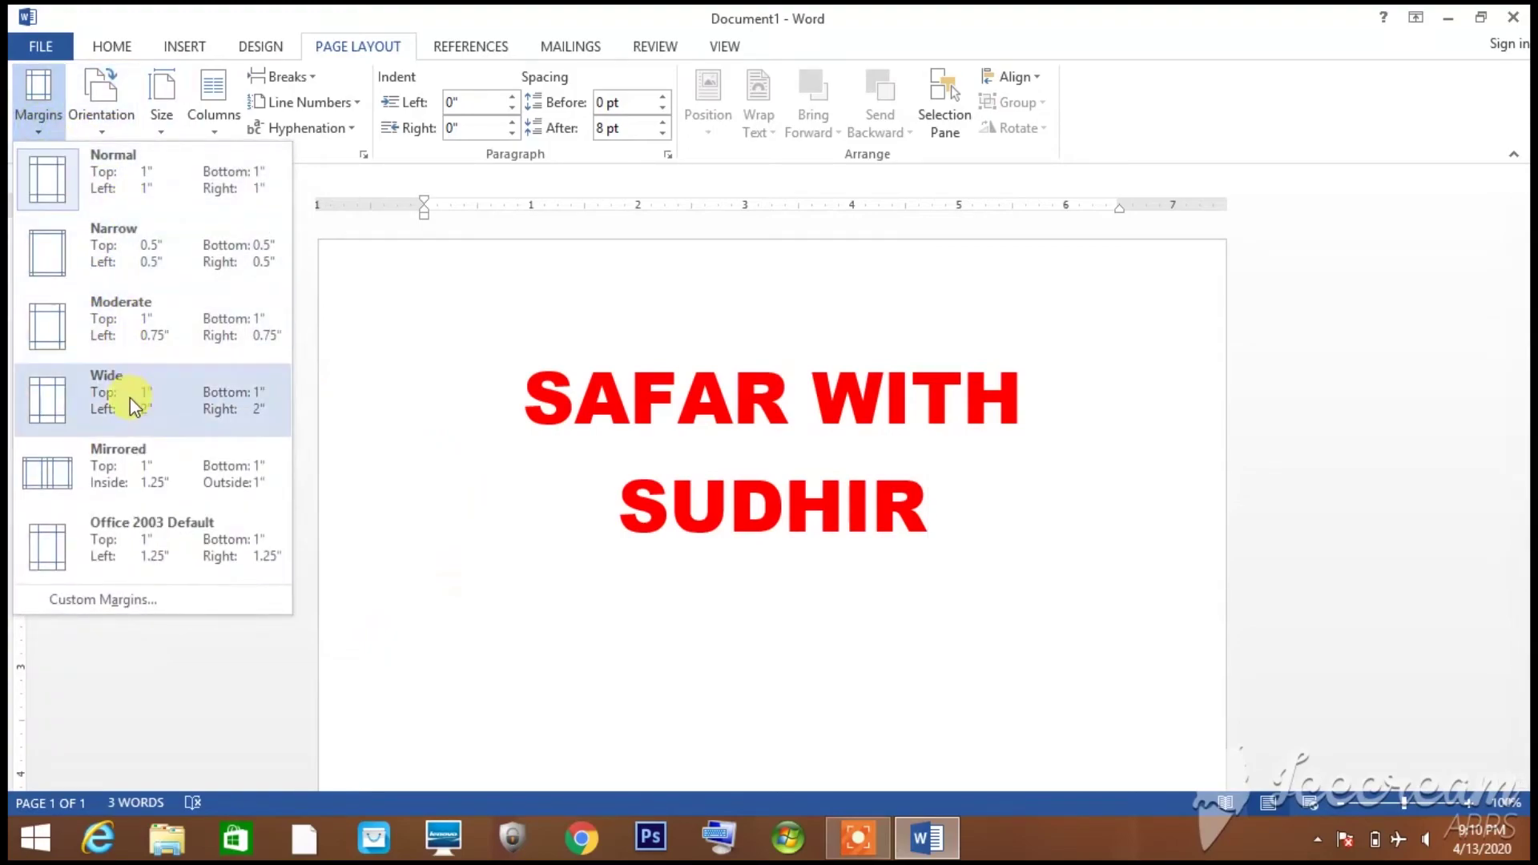
{"action": "left_click", "coordinate": [536, 510]}
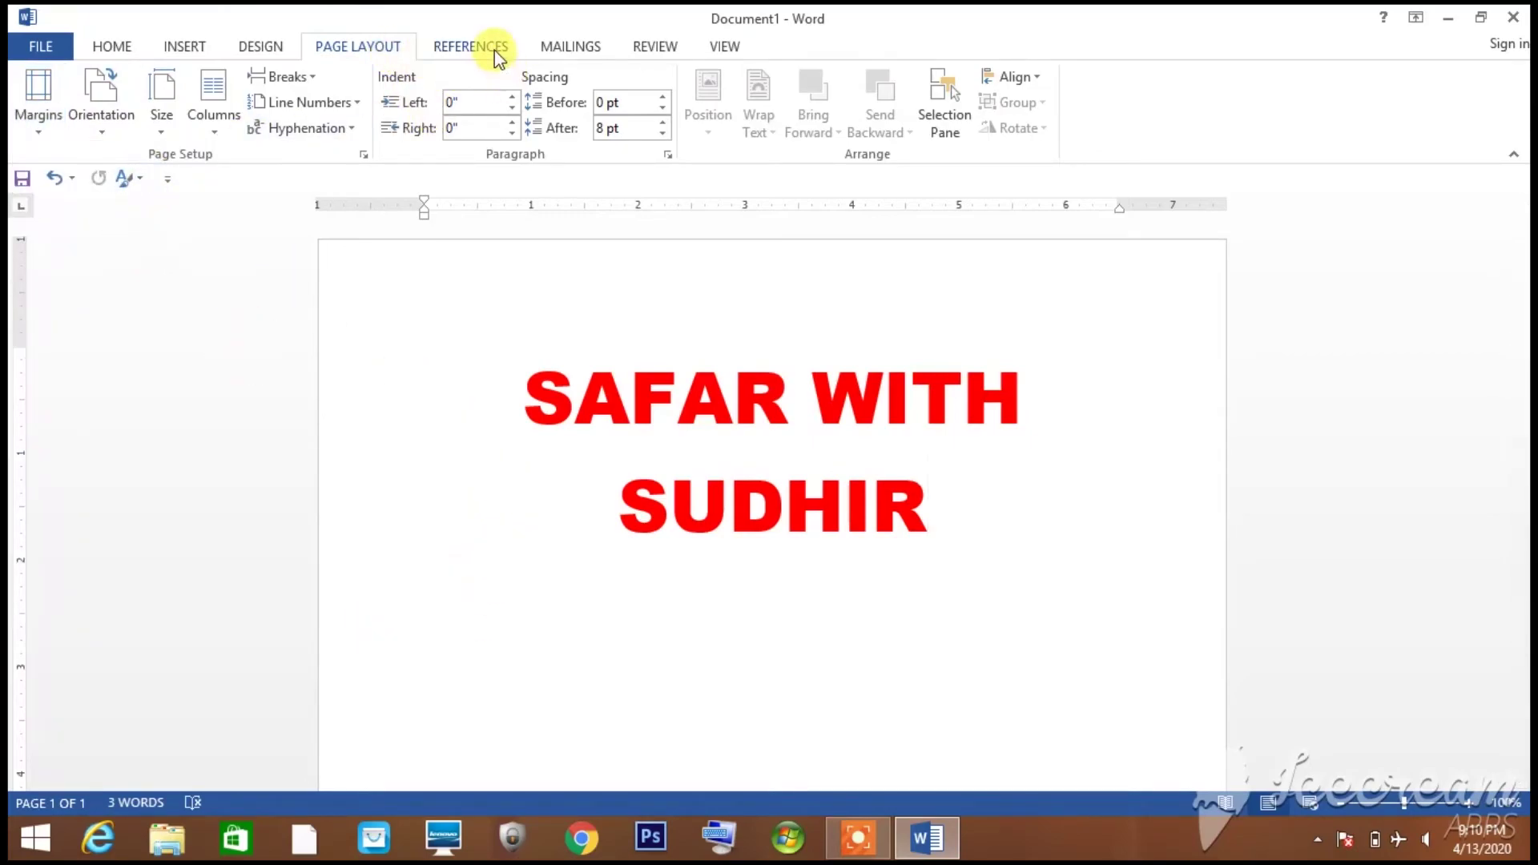
Select all the text and delete the title, leaving the page blank.
{"action": "left_click", "coordinate": [724, 46]}
{"action": "key", "text": "ctrl+a"}
{"action": "key", "text": "Delete"}
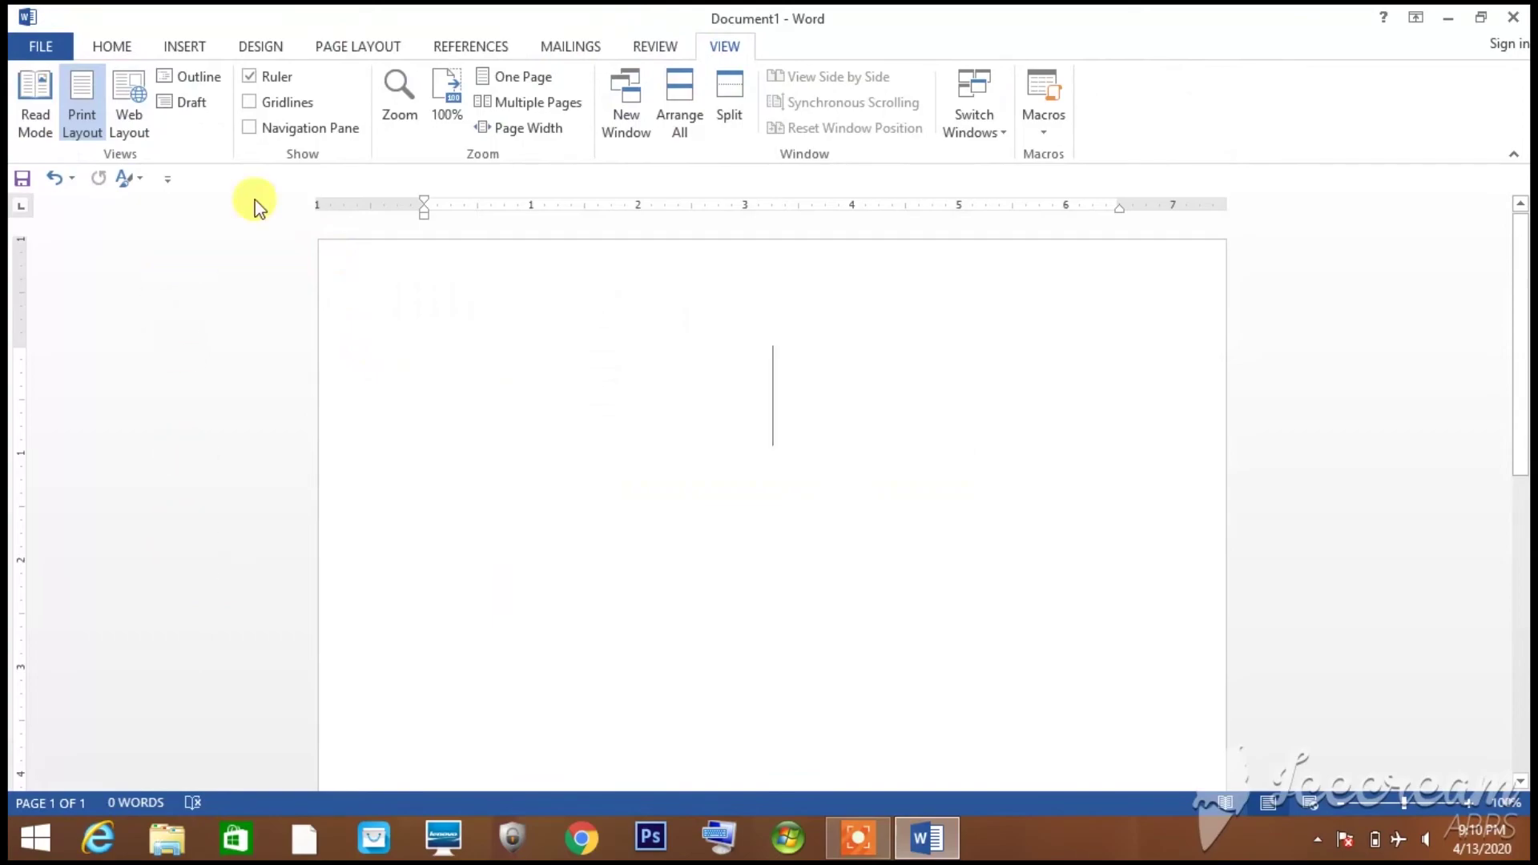